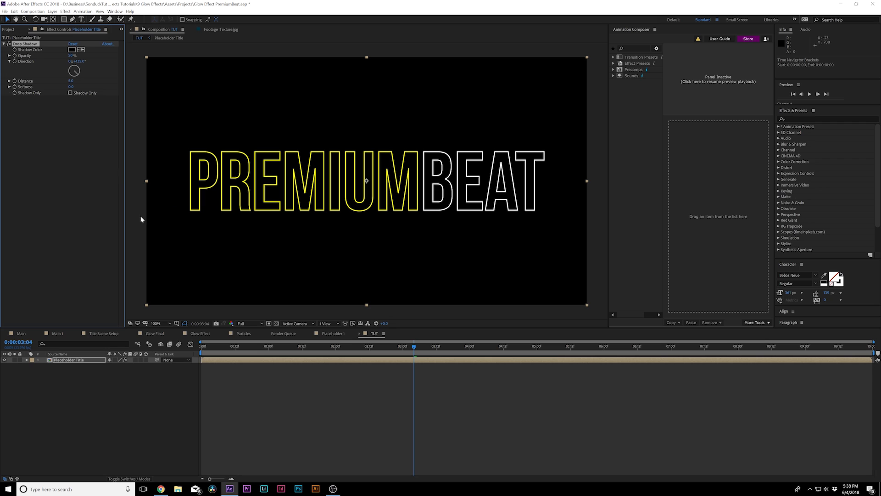
Step: Set the Drop Shadow's colour to white on the Placeholder Title layer
left_click(72, 49)
left_click(104, 105)
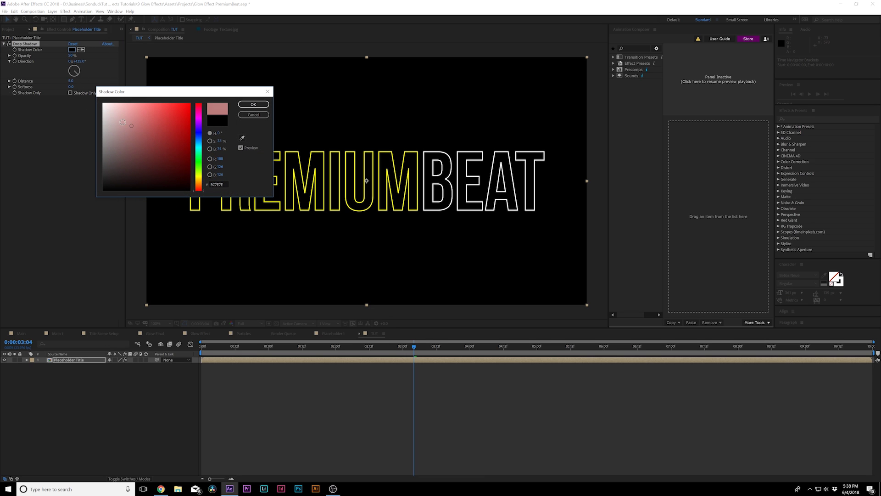
left_click(253, 105)
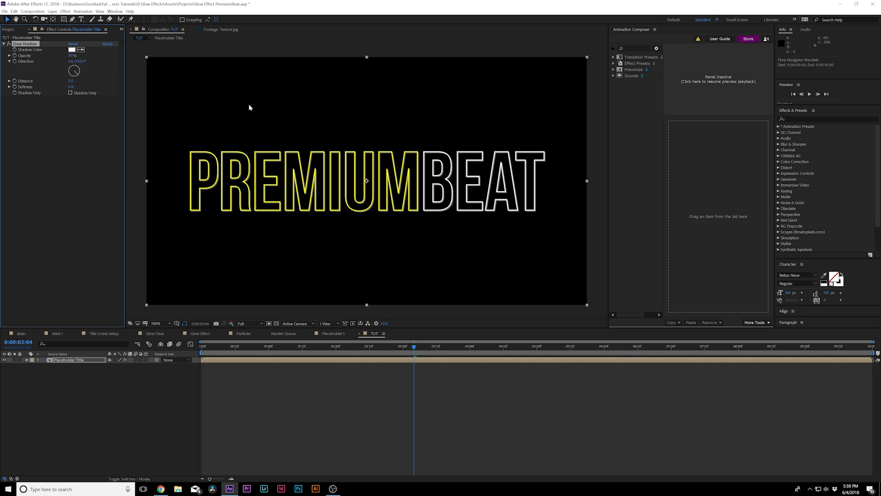
Step: Set the Drop Shadow's distance to 0 and raise its softness to about 18 to form a tight glow around the letters
left_click(71, 81)
left_click(58, 154)
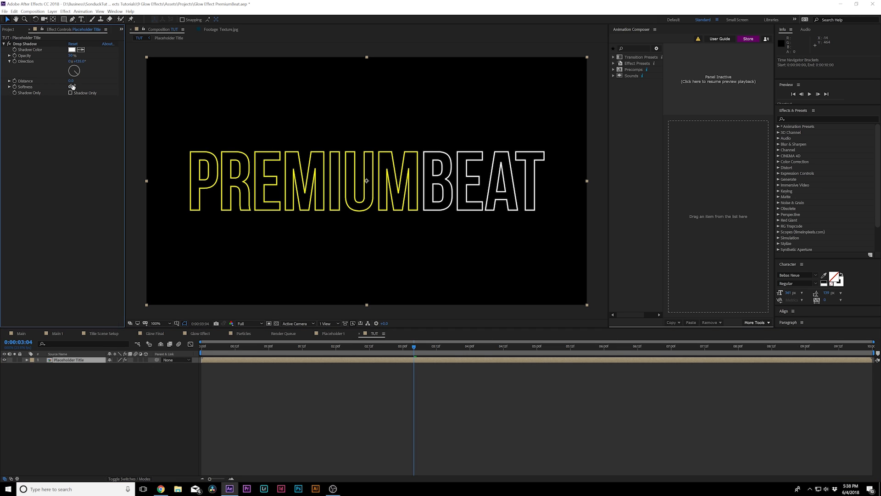
left_click_drag(71, 86, 85, 89)
key("period")
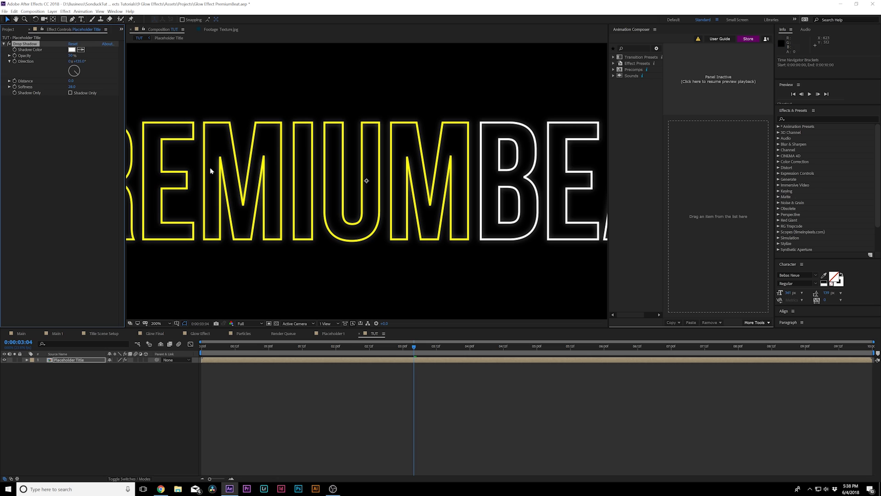
key("comma")
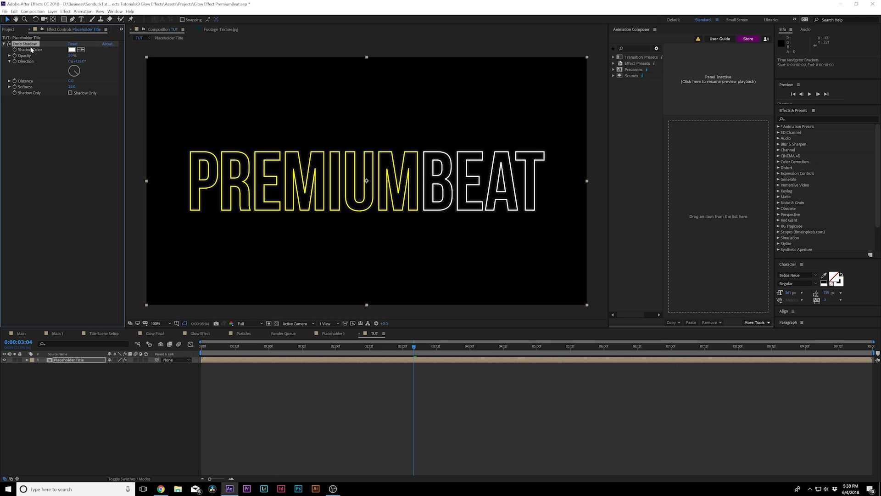
Step: Duplicate the Drop Shadow, strongly increase the copy's softness, lower its opacity to about 36%, and compare the title with the shadows switched off and on
left_click(14, 11)
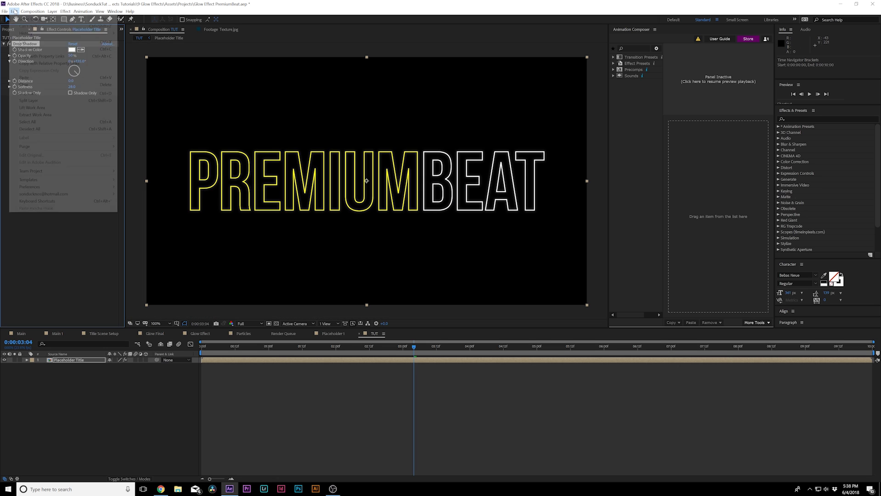
left_click(99, 93)
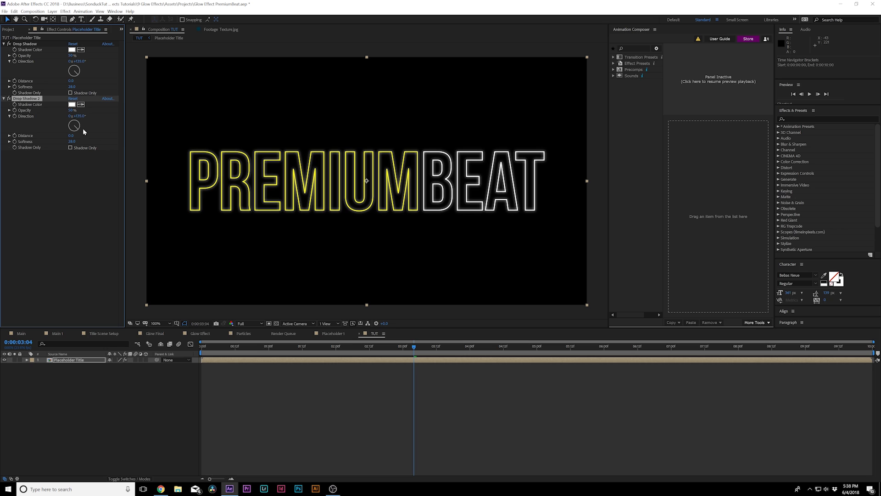
left_click_drag(71, 141, 103, 143)
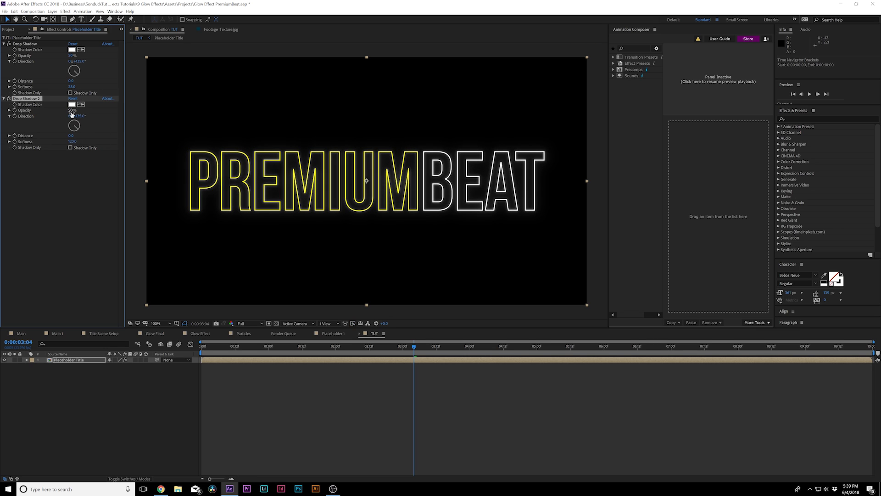
left_click_drag(72, 110, 61, 113)
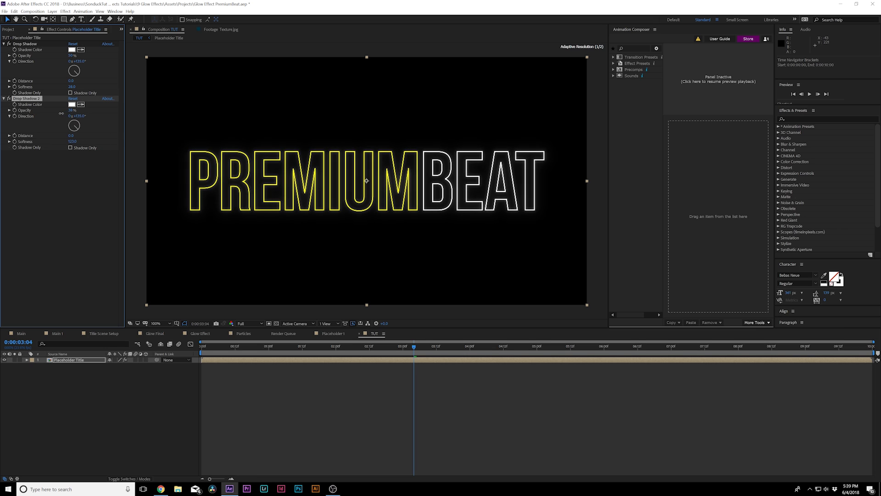
left_click(8, 98)
left_click(9, 98)
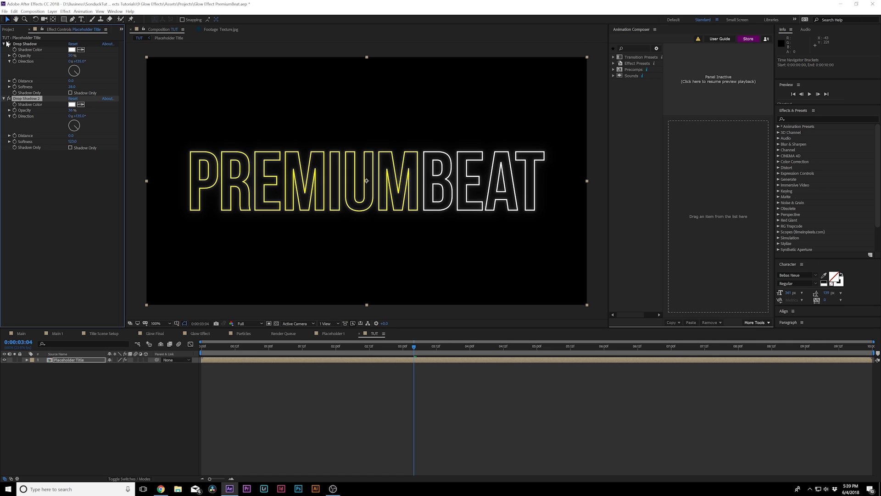
left_click(9, 99)
left_click(9, 44)
left_click(59, 236)
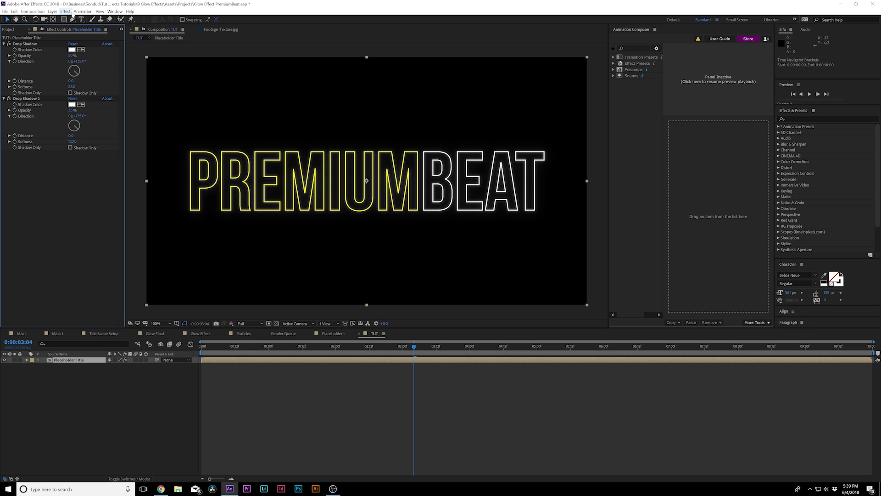
Step: Add the Stylize Glow effect to the title and compare it with both Drop Shadows switched off and on again
left_click(65, 11)
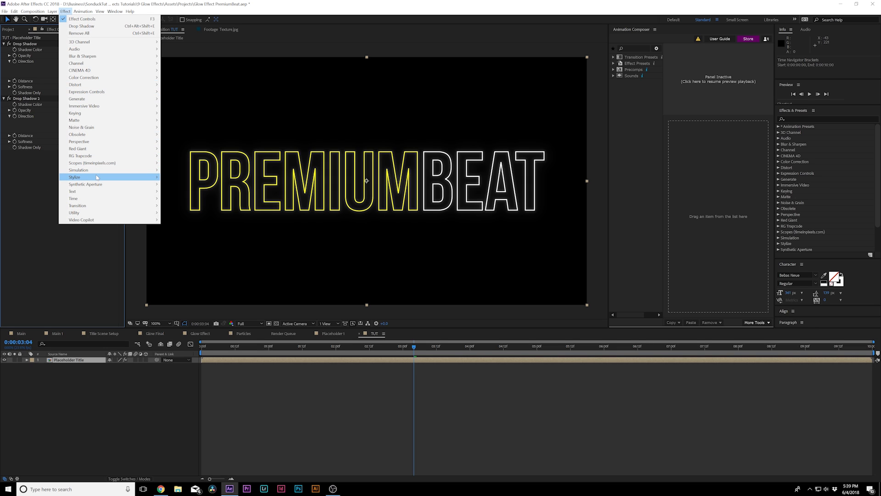
mouse_move(92, 176)
left_click(184, 290)
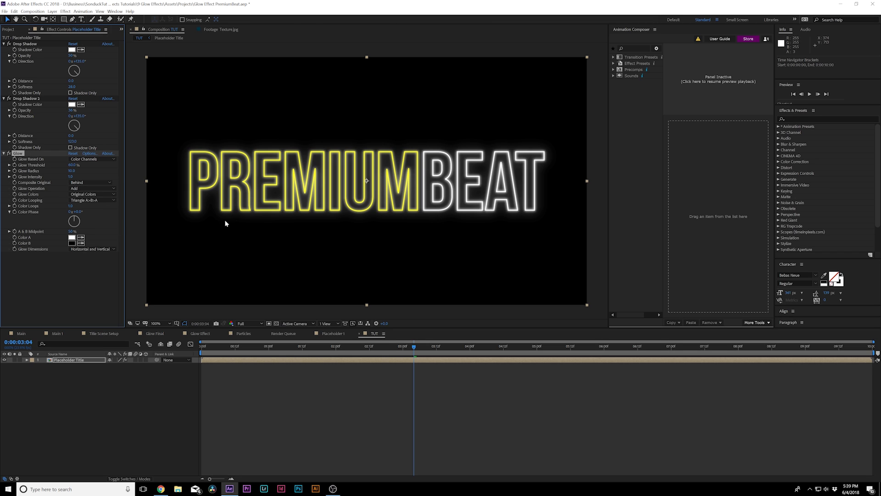
left_click(8, 44)
left_click(8, 98)
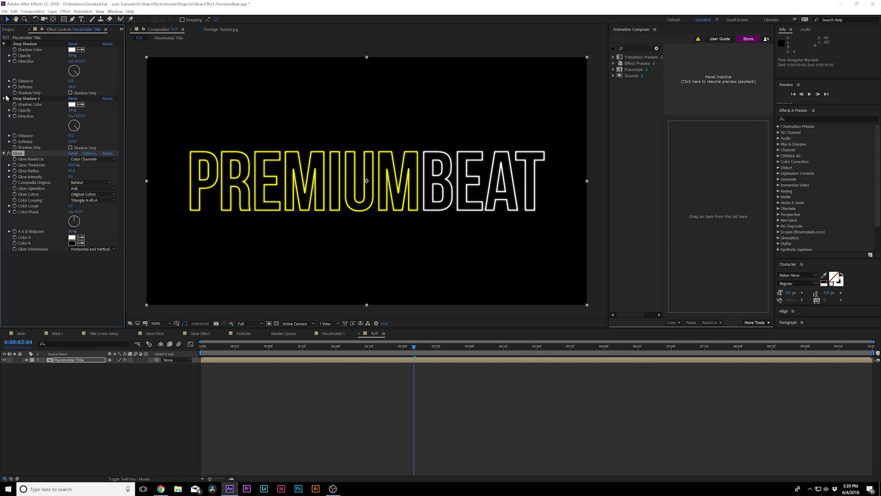
left_click(8, 44)
left_click(8, 98)
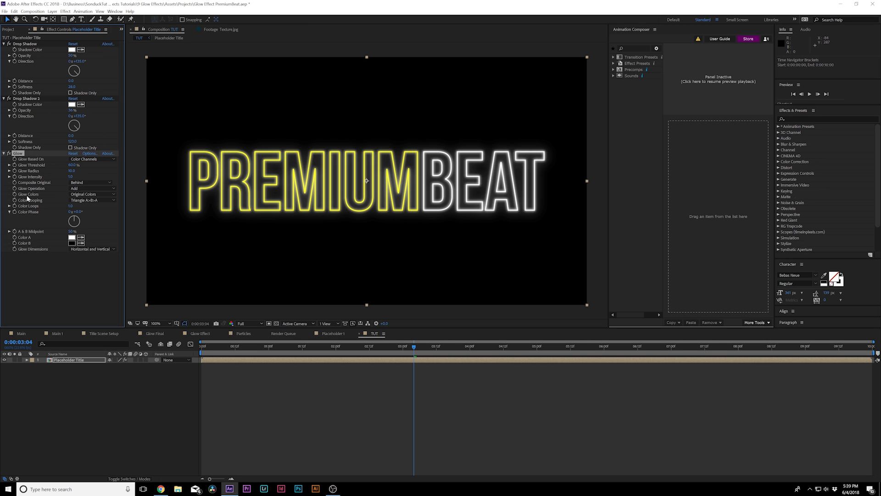
Step: Set the Glow effect's Glow Colors to A & B Colors and its Color Looping to Sawtooth B>A
left_click(98, 195)
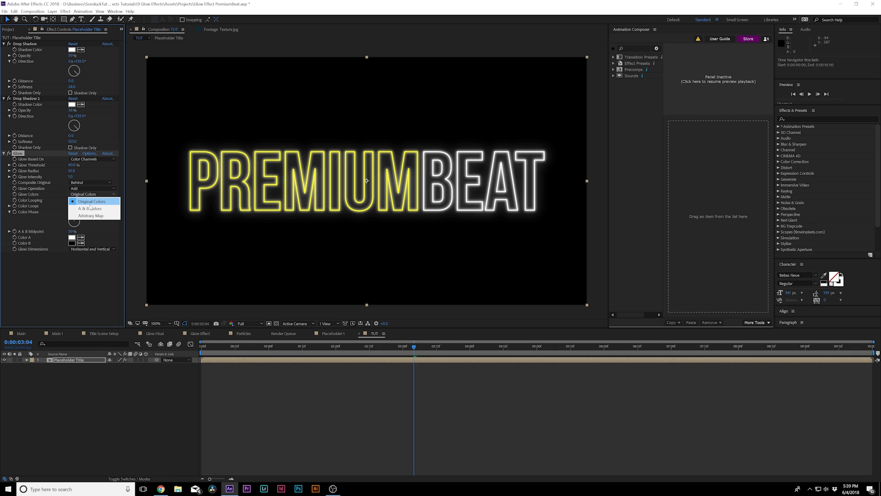
left_click(87, 208)
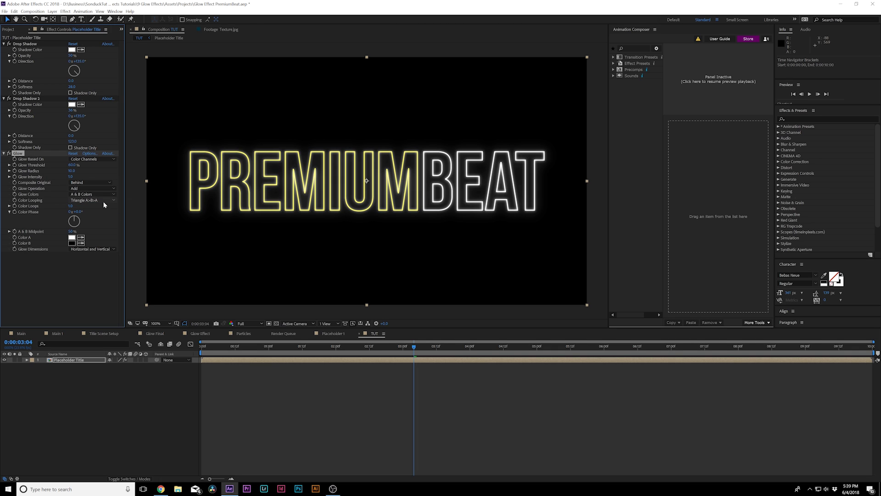
left_click(85, 201)
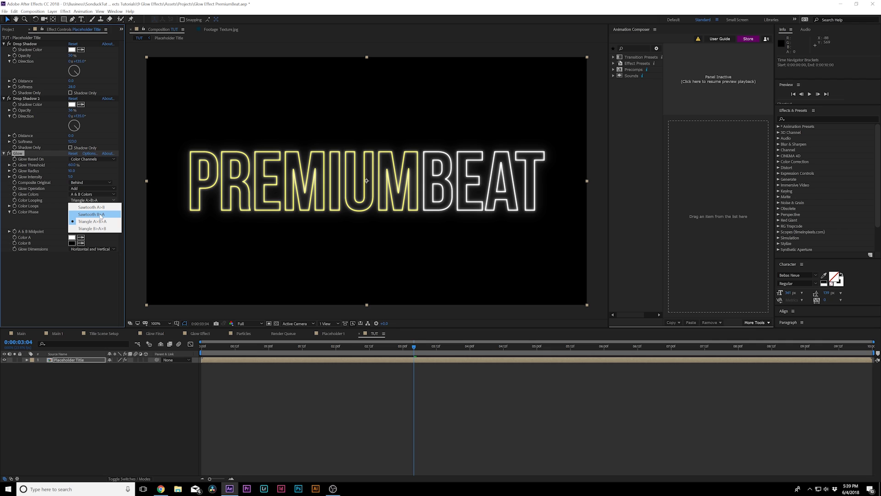
left_click(100, 214)
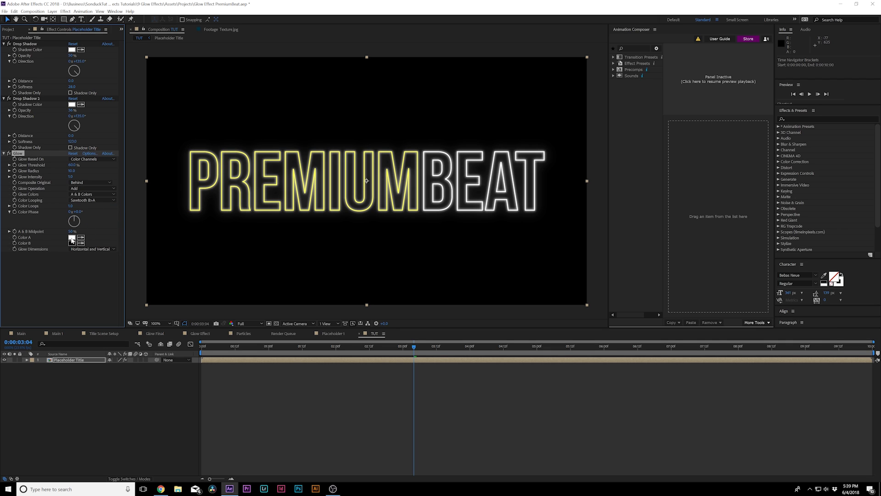
Step: Set the Glow effect's Color A to orange, FF9016
left_click(71, 238)
left_click_drag(198, 109, 182, 88)
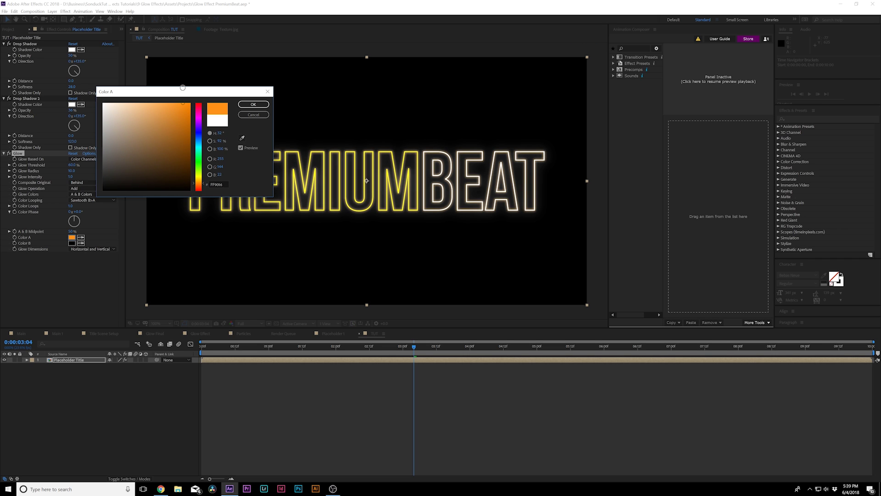
left_click(254, 104)
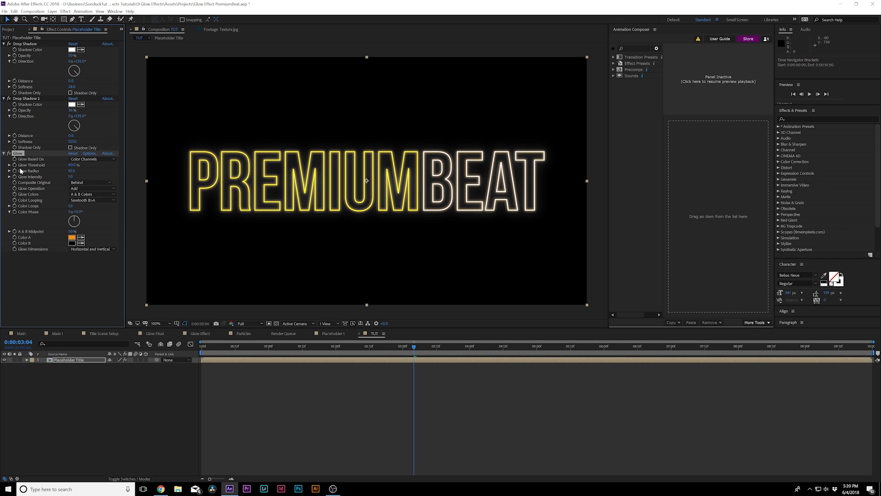
Step: Increase the Glow's radius, lower its threshold to about 44%, raise its intensity slightly, and compare the title without and with the Glow
left_click_drag(71, 170, 92, 171)
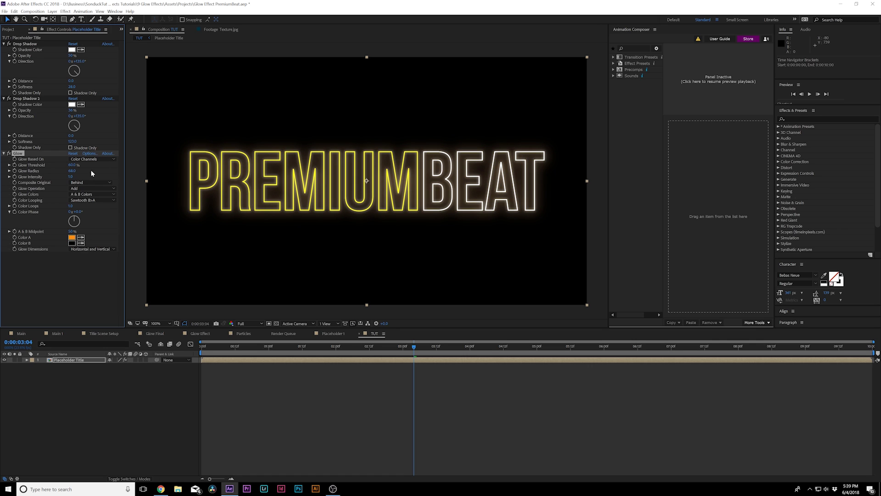
mouse_move(72, 165)
left_mouse_down()
mouse_move(55, 165)
mouse_move(79, 165)
mouse_move(63, 167)
mouse_move(97, 177)
mouse_move(81, 176)
left_mouse_up()
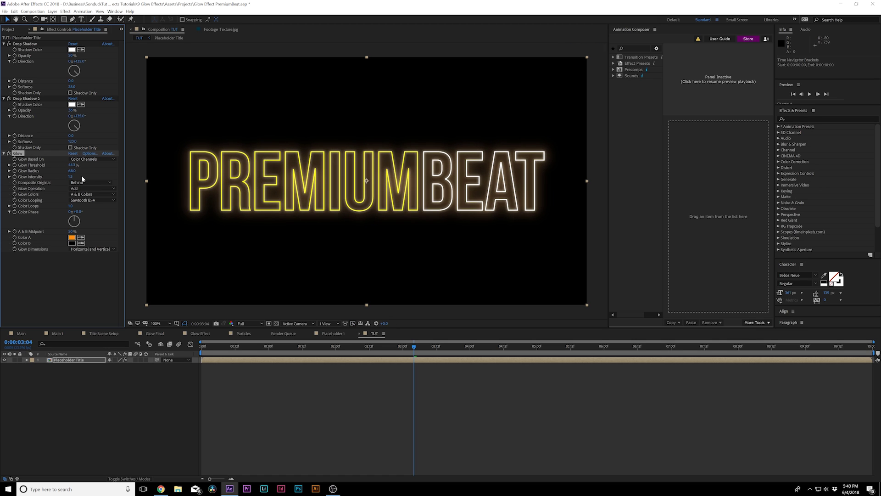
left_click(9, 154)
left_click(9, 154)
scroll(295, 166, "up", 1)
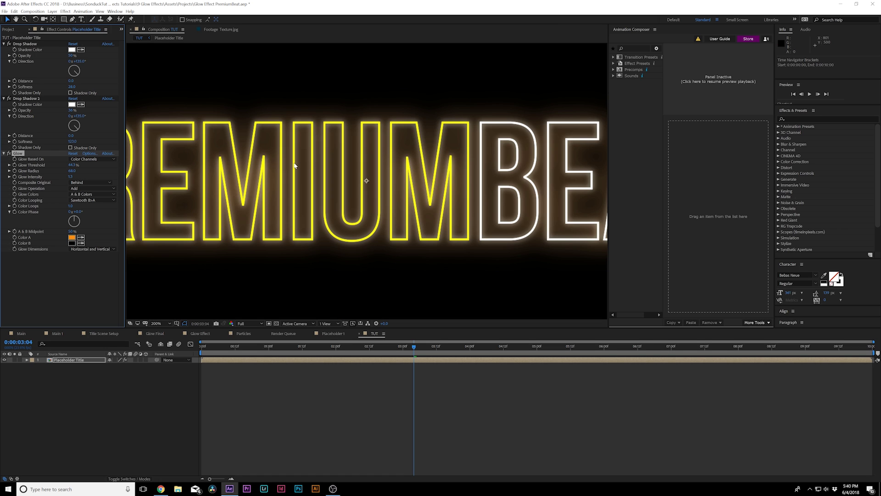
scroll(291, 165, "down", 1)
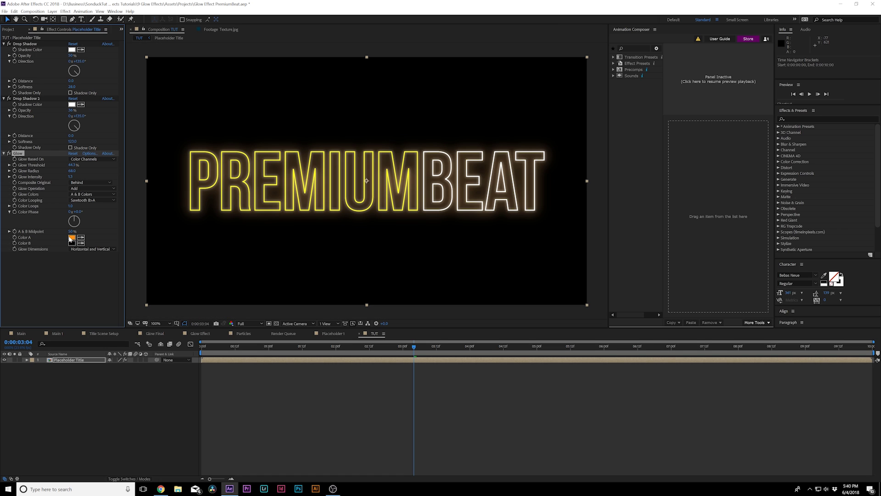
left_click(72, 237)
left_click_drag(196, 131, 197, 141)
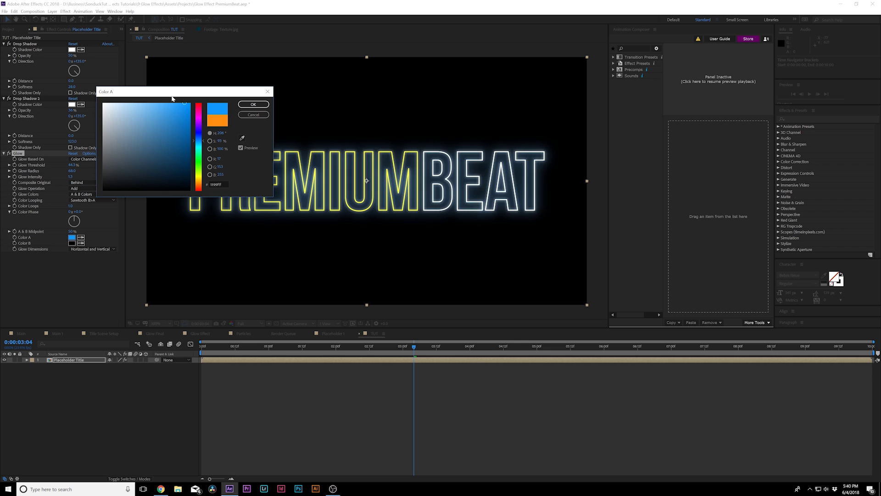
left_click(255, 115)
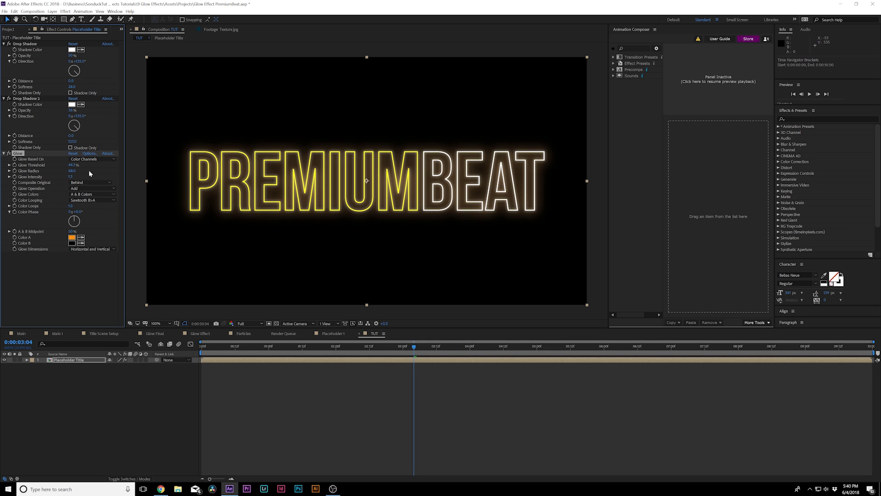
Step: Sample the Glow's orange Color A as the shadow colour of Drop Shadow 2
left_click(81, 105)
left_click(72, 237)
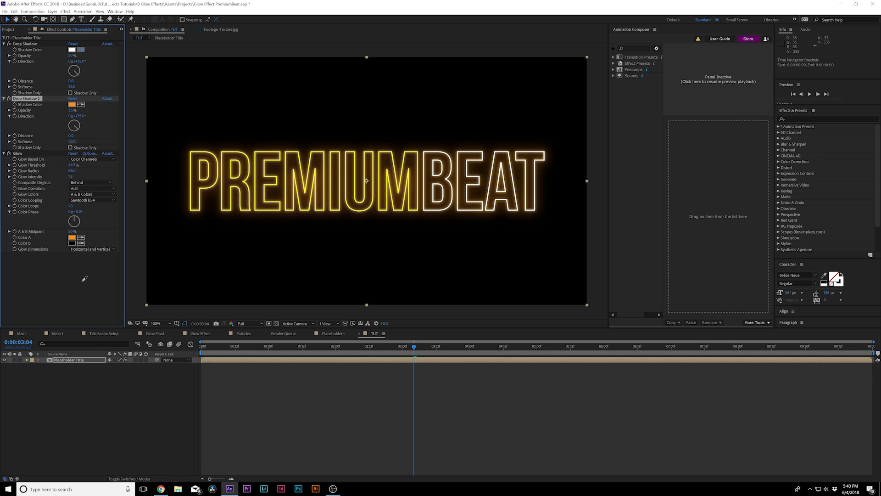
Step: Try the Glow's orange as the first Drop Shadow's colour, and undo that change
left_click(72, 238)
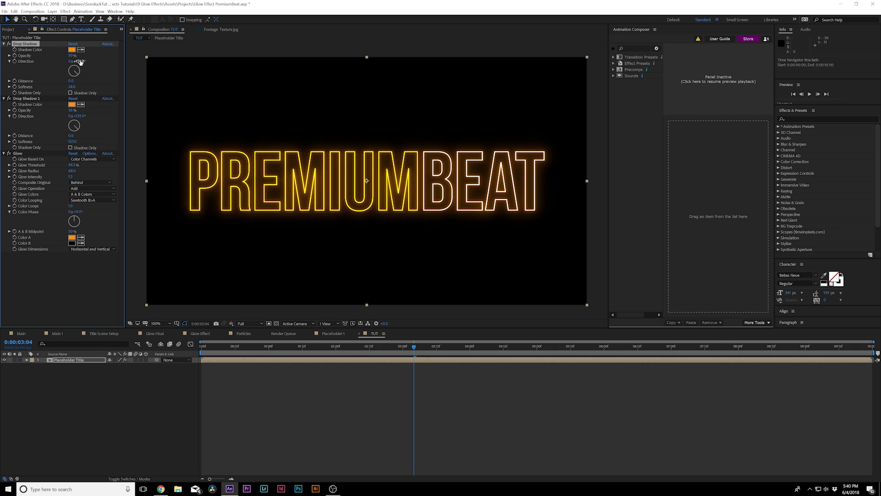
key("ctrl+z")
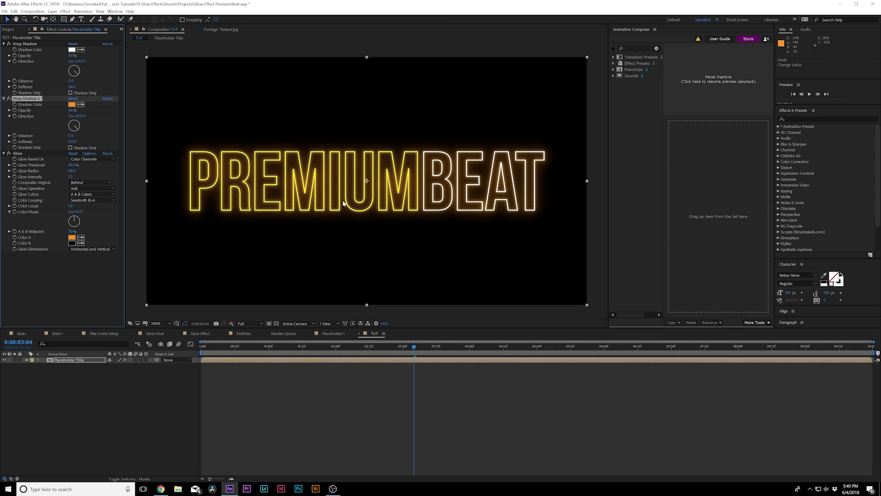
Step: Pre-compose the Placeholder Title layer as "Glow 1", moving all attributes into the new composition
left_click(75, 361)
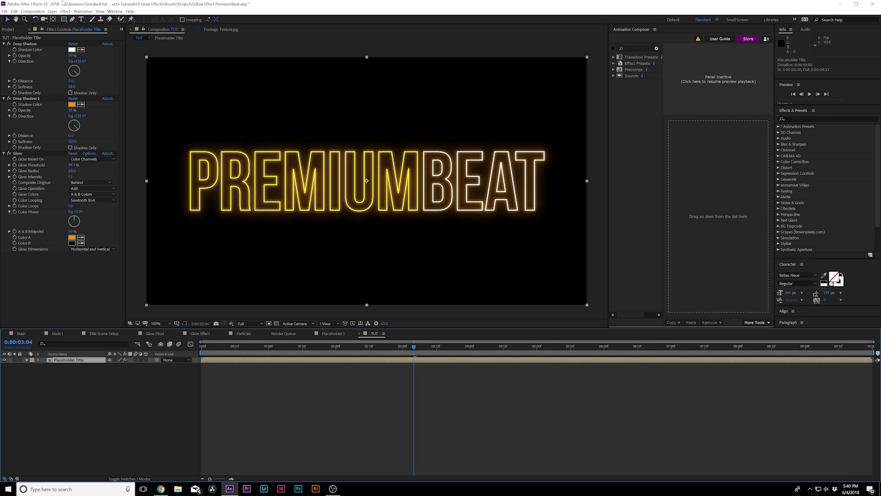
left_click(53, 11)
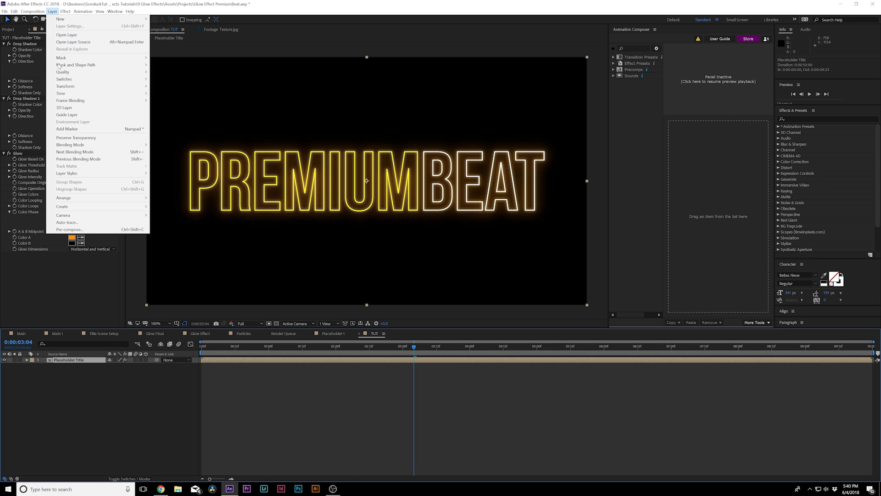
left_click(69, 229)
type("Glow 1")
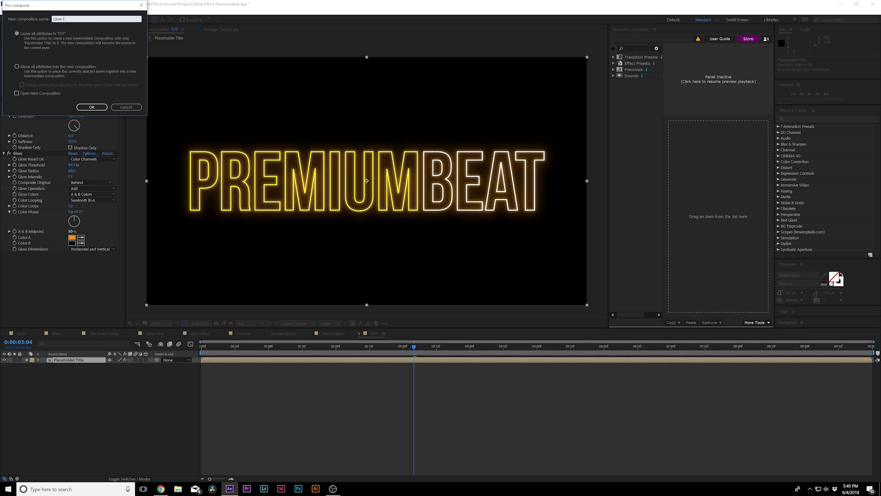
left_click(27, 67)
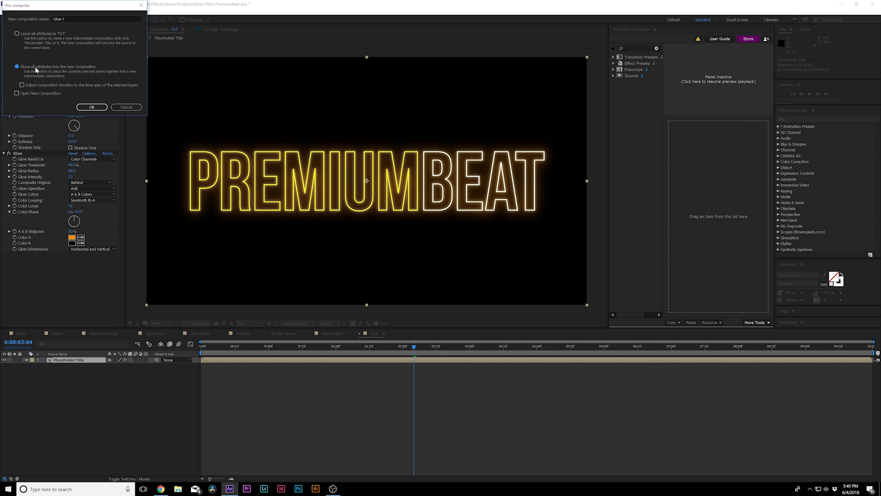
left_click(92, 107)
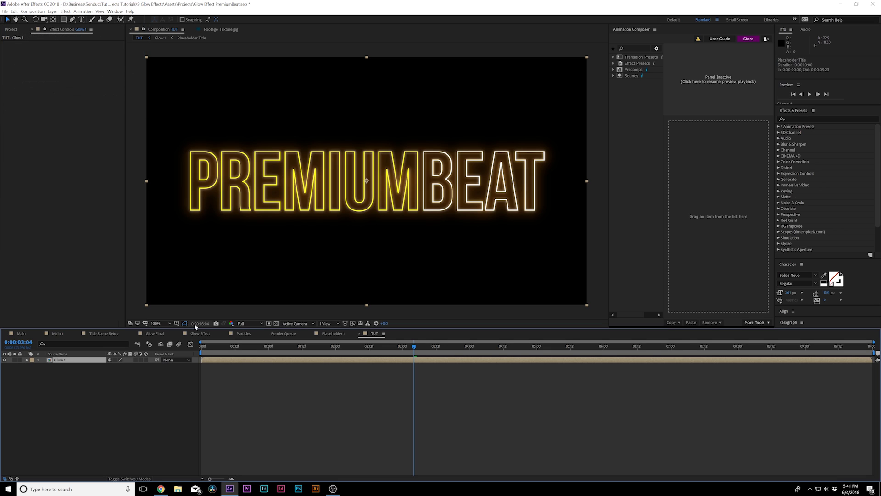
Step: Duplicate the Glow 1 layer and apply CC Radial Fast Blur to the lower copy
left_click(66, 361)
key("ctrl+d")
left_click(61, 366)
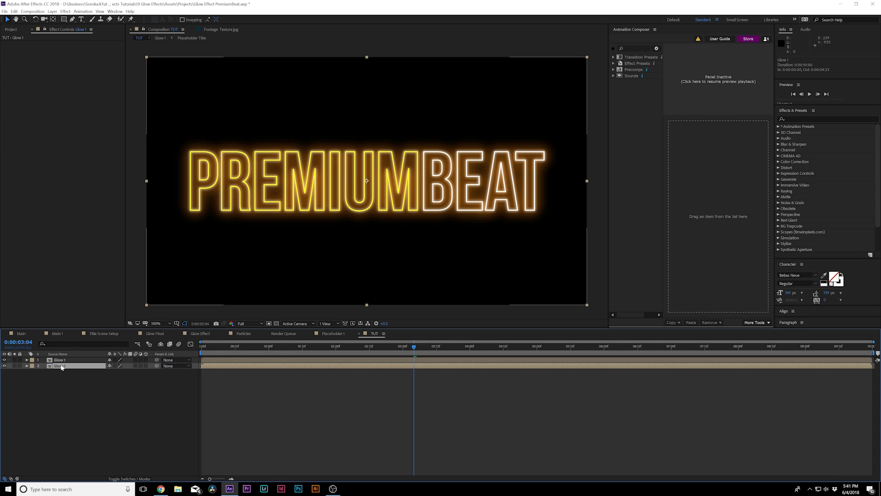
left_click(66, 11)
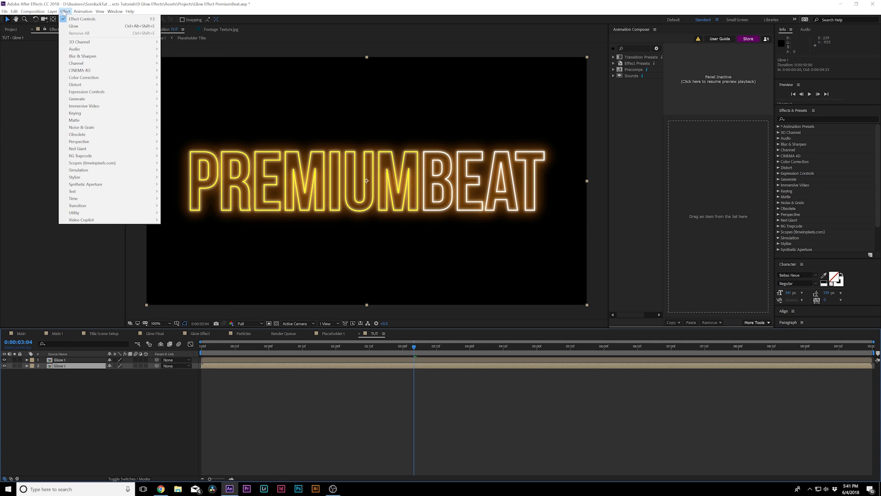
mouse_move(74, 57)
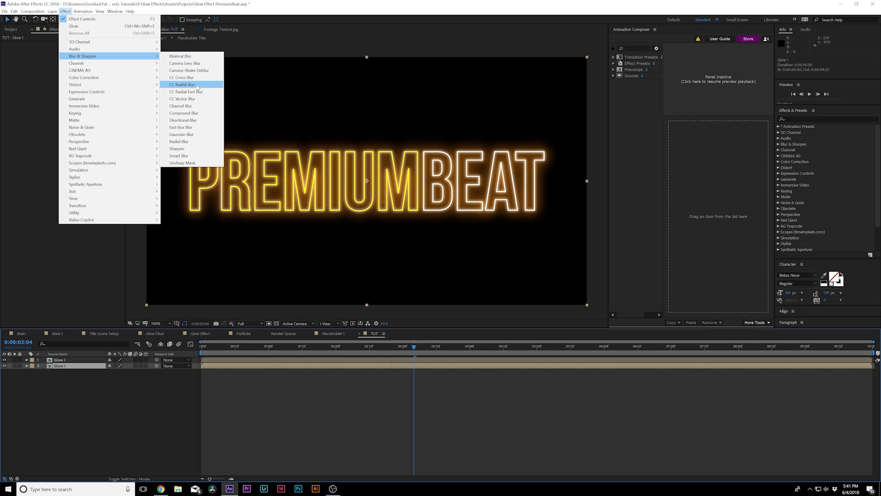
left_click(183, 92)
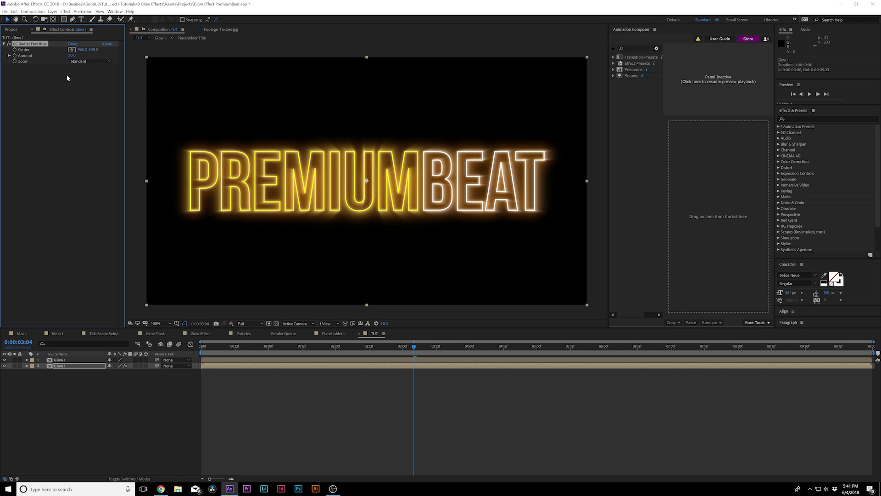
Step: Reduce the CC Radial Fast Blur amount for a subtler streak, checking the layer's visibility for comparison
left_click_drag(71, 55, 68, 57)
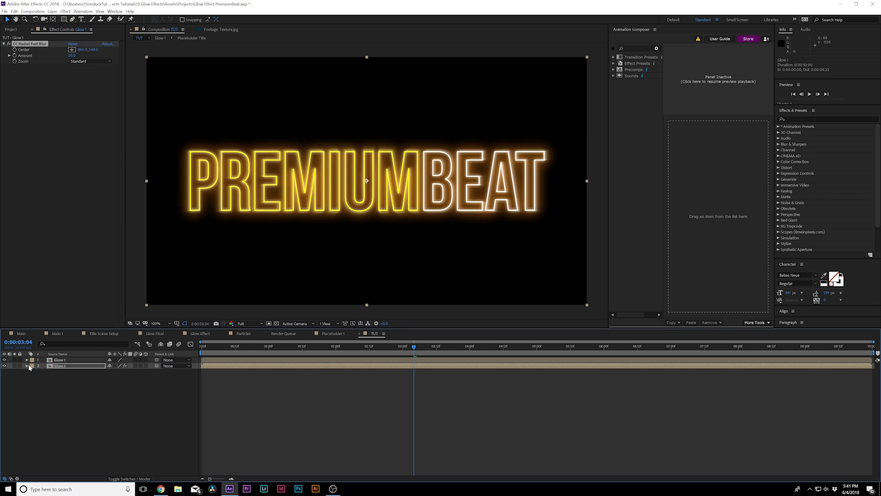
left_click(4, 366)
left_click_drag(72, 55, 68, 55)
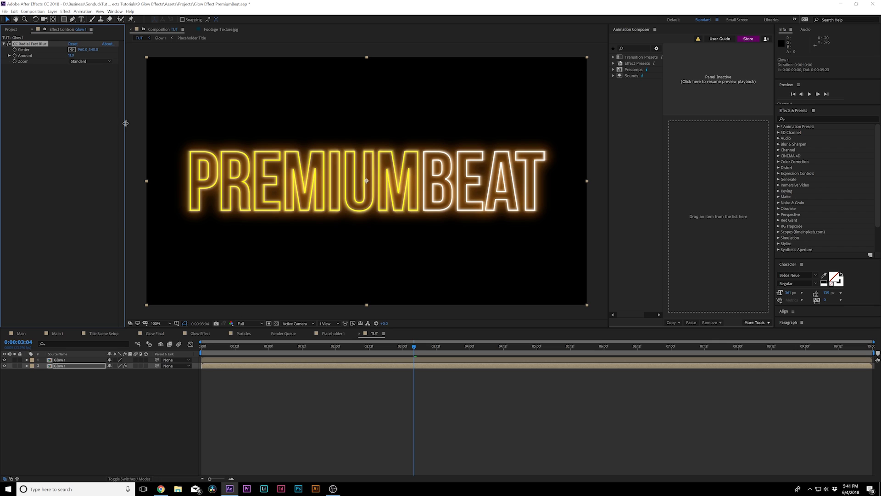
Step: Duplicate the radially blurred Glow 1 layer and remove CC Radial Fast Blur from the bottom copy
left_click(56, 365)
key("ctrl+d")
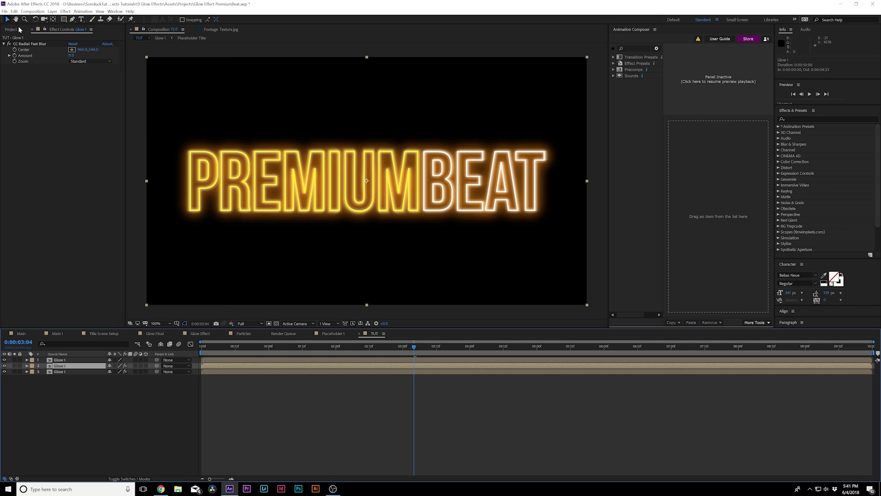
left_click(55, 371)
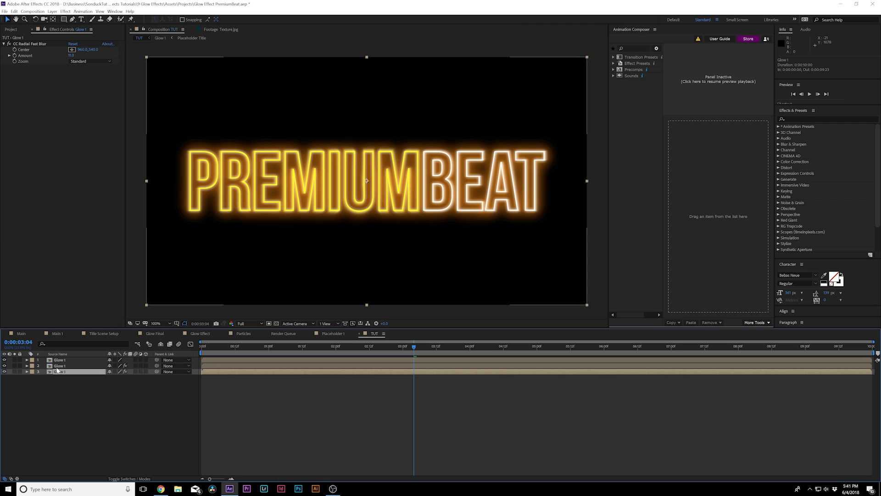
left_click(25, 44)
key("Delete")
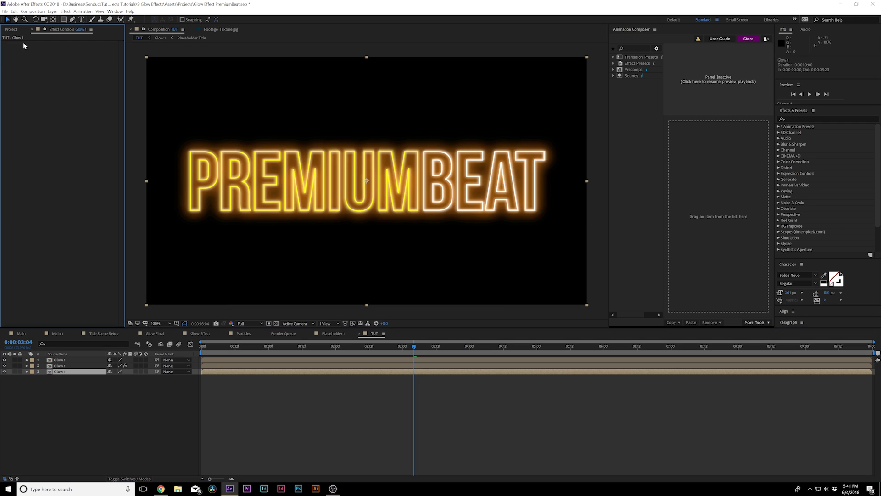
Step: Apply Gaussian Blur to the bottom Glow 1 layer, raise its Blurriness strongly, and compare the title without and with that layer
left_click(65, 12)
mouse_move(83, 57)
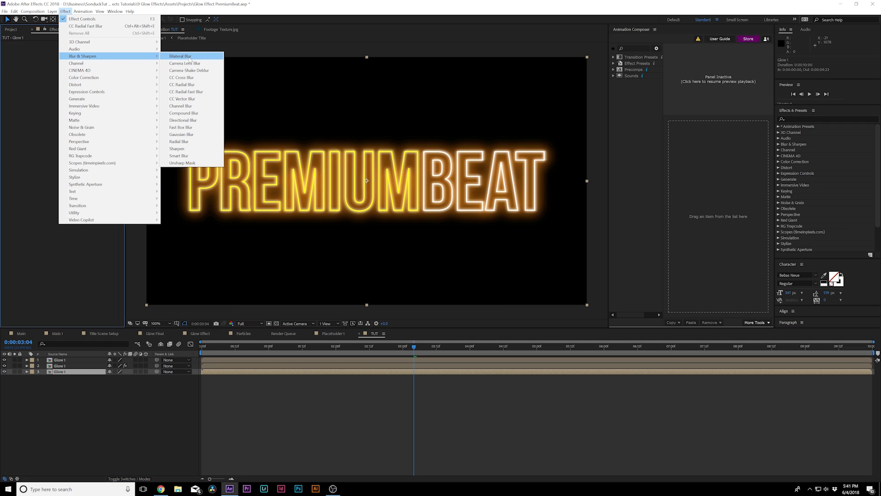
left_click(181, 135)
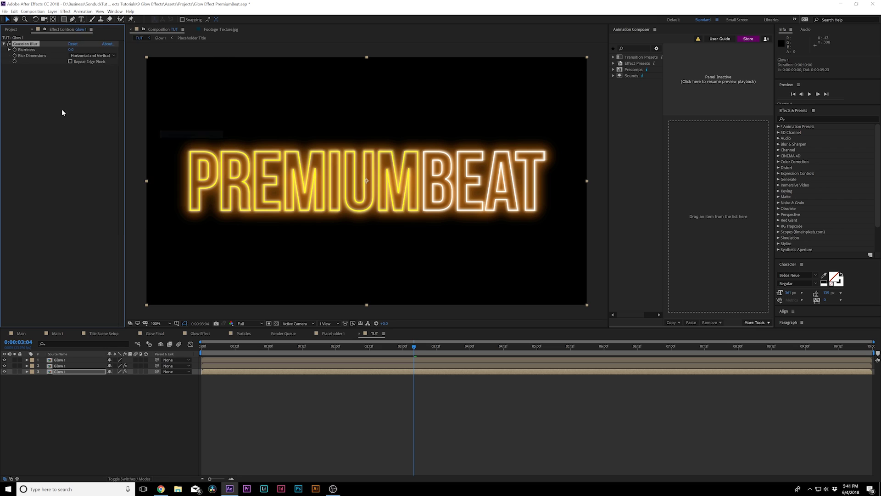
left_click_drag(71, 50, 292, 68)
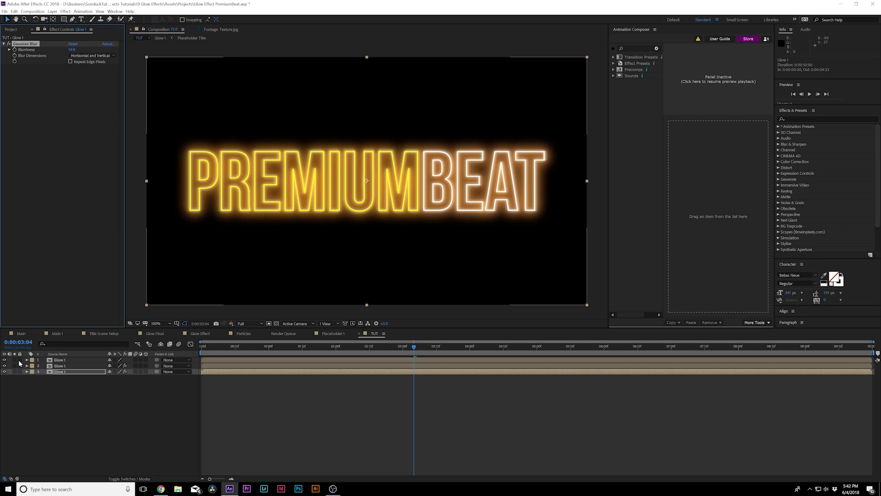
left_click(4, 372)
left_click(4, 372)
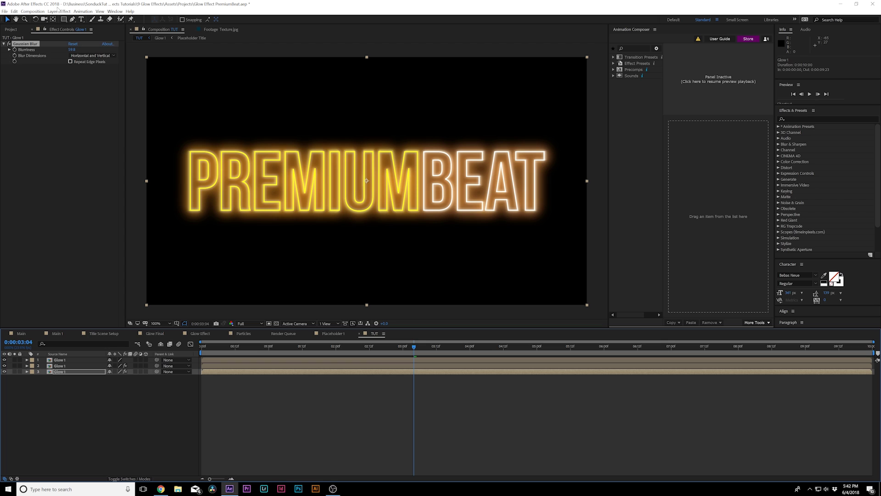
Step: Add a white Drop Shadow to the bottom Glow 1 layer with a softness of about 500 and a distance of 0
left_click(65, 11)
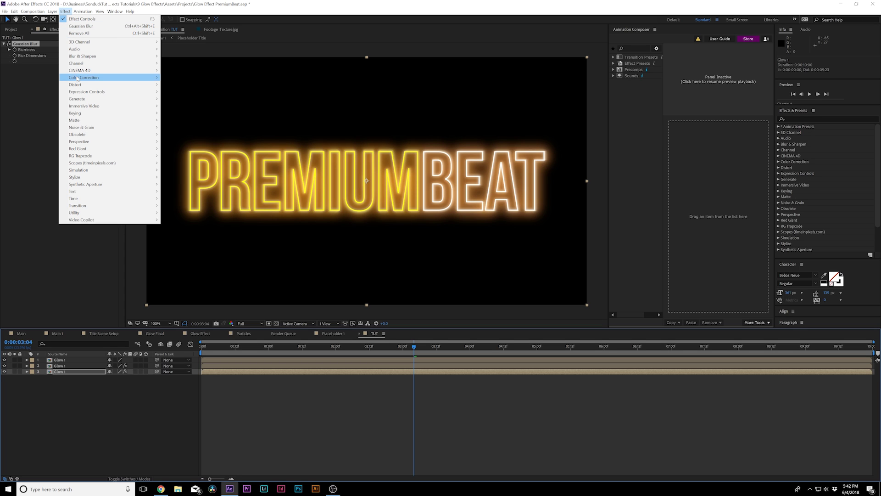
mouse_move(87, 142)
left_click(173, 199)
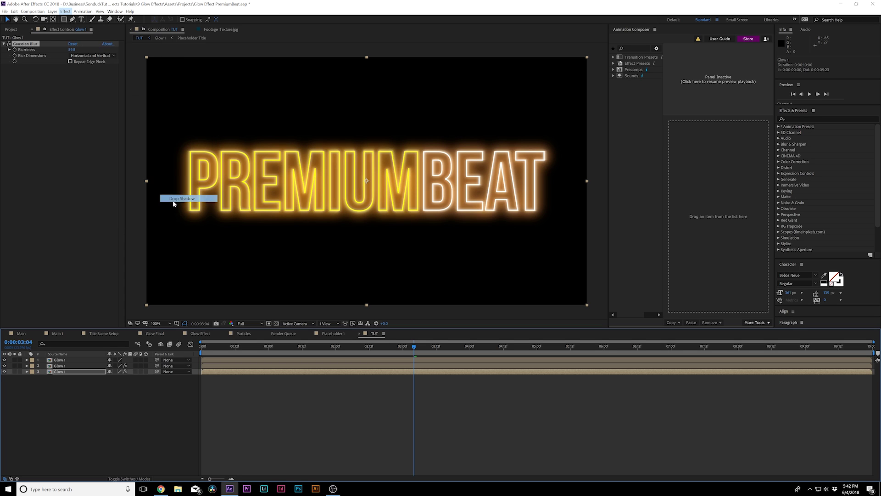
left_click(72, 73)
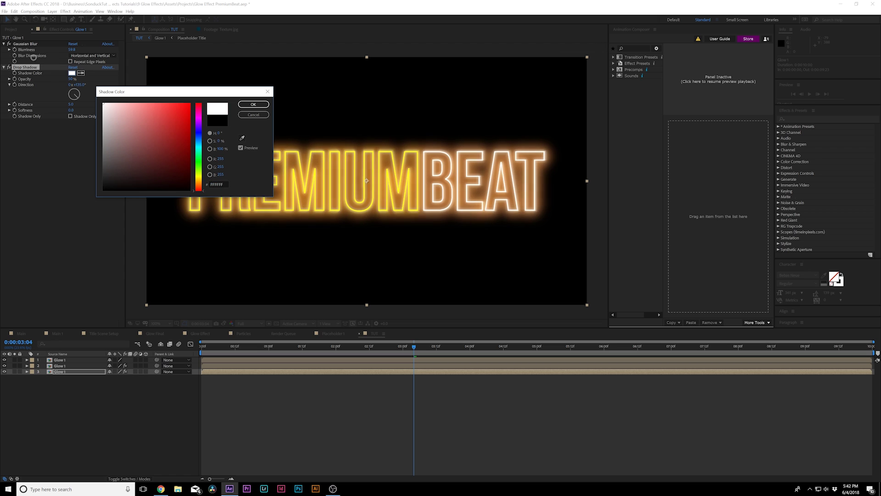
left_click(254, 104)
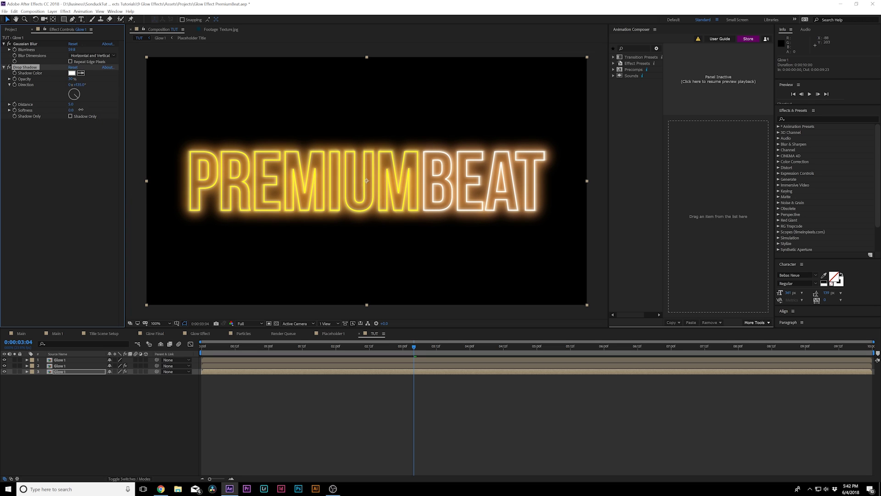
left_click_drag(80, 110, 176, 113)
left_click_drag(229, 115, 249, 114)
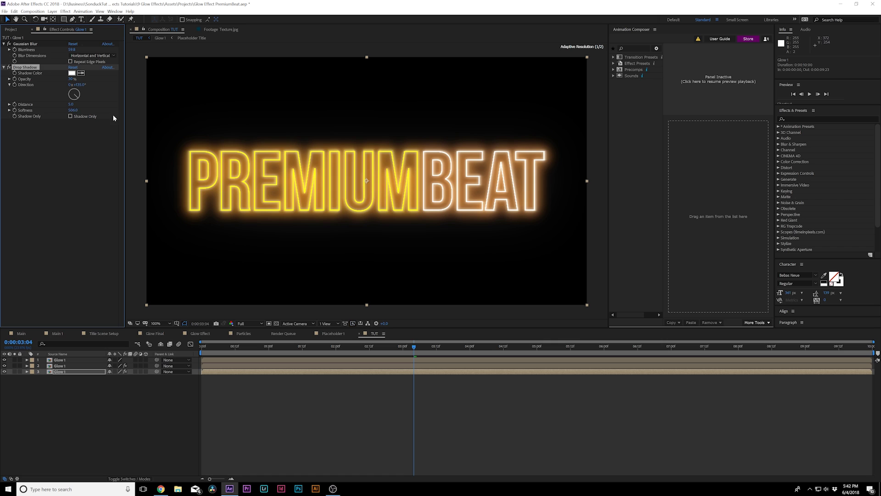
left_click(65, 114)
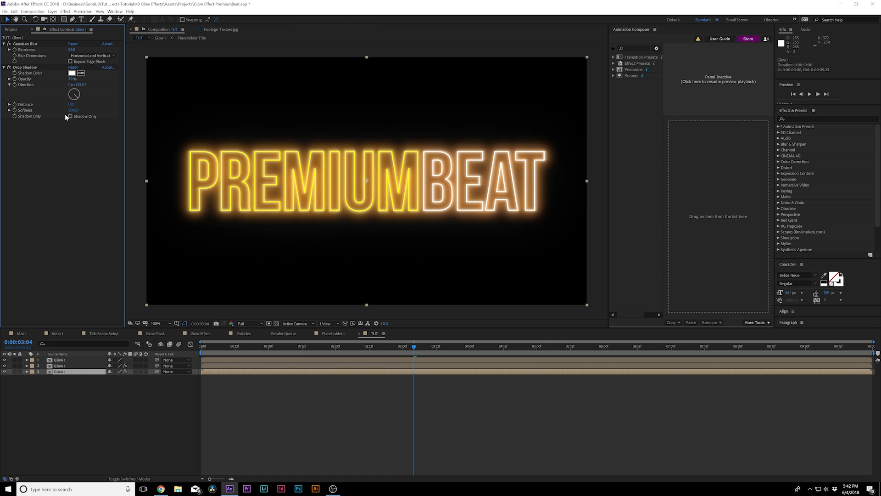
Step: Lower the opacity of the two blurred Glow 1 layers to roughly half and compare the title without and with the middle layer
left_click(156, 333)
left_click(370, 334)
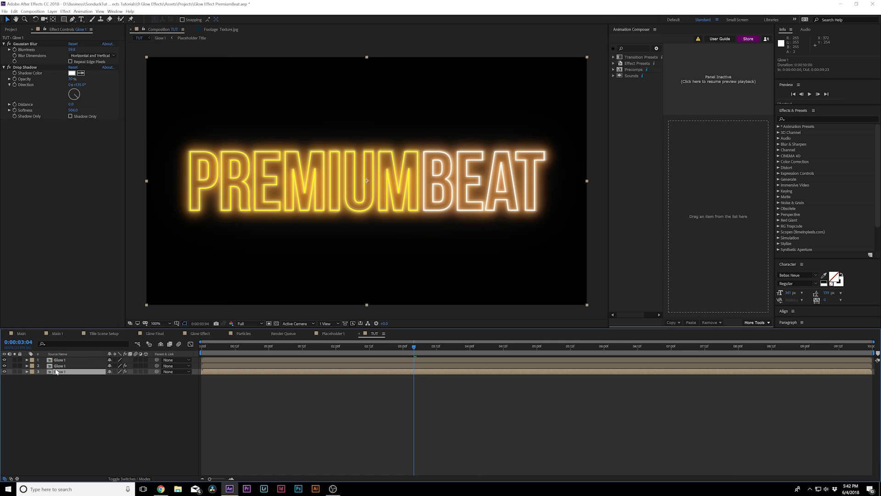
key("t")
left_click_drag(111, 377, 88, 379)
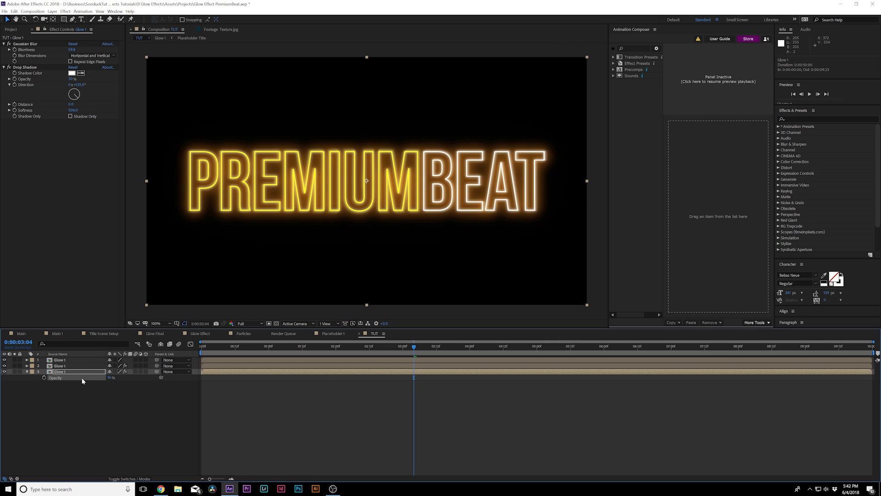
left_click(56, 366)
key("t")
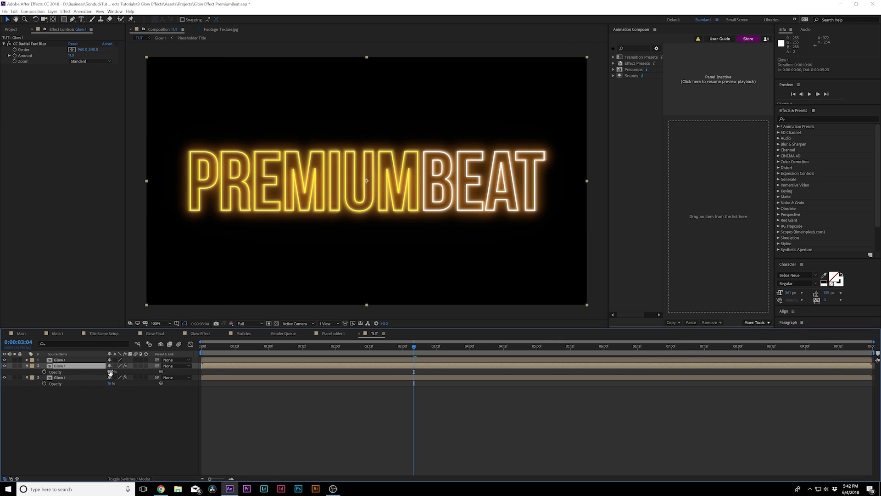
left_click_drag(111, 371, 94, 370)
left_click(68, 393)
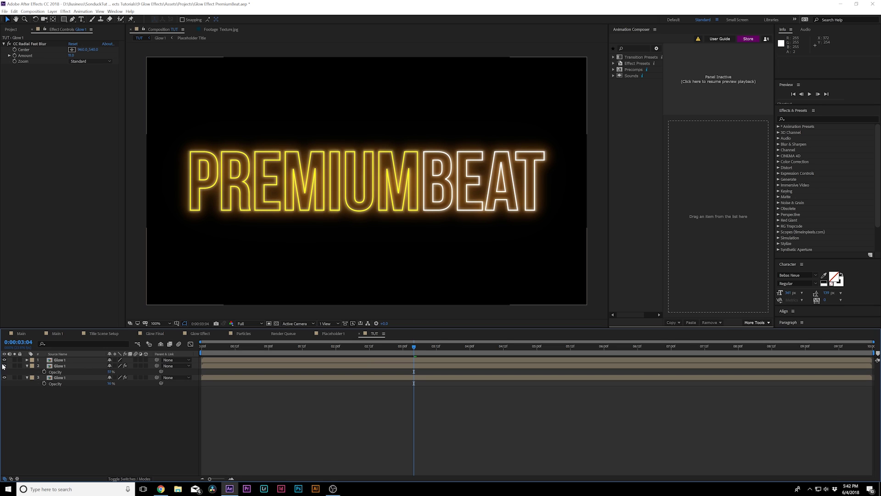
mouse_move(3, 366)
left_mouse_down()
mouse_move(4, 376)
mouse_move(4, 366)
left_mouse_up()
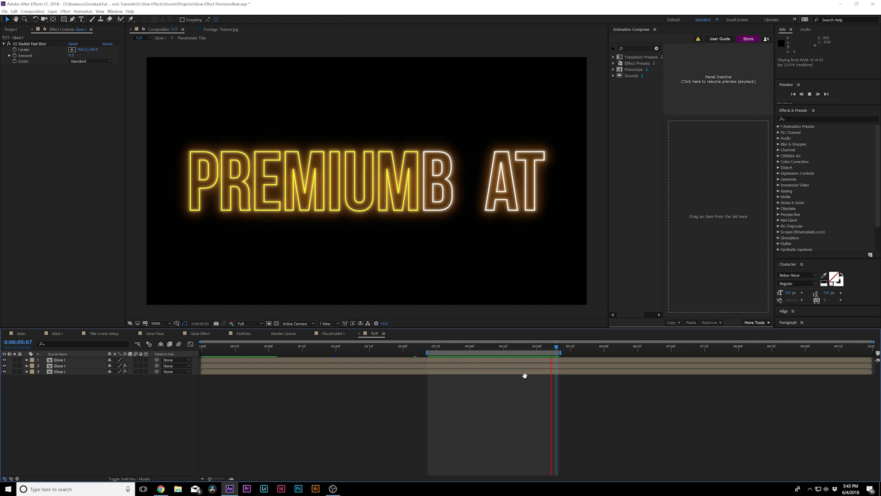
Step: In the Glow 1 composition, try the title with both Drop Shadows disabled and the Glow reset, and undo those changes
double_click(61, 366)
left_click(63, 360)
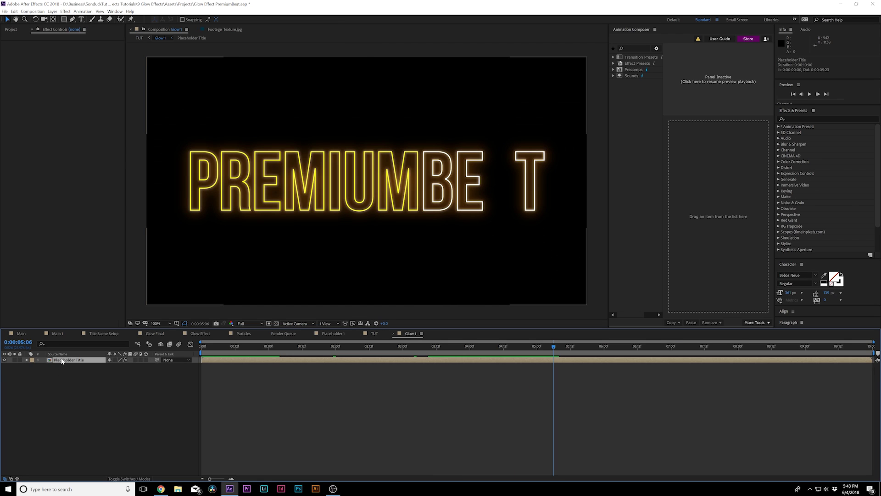
left_click(8, 44)
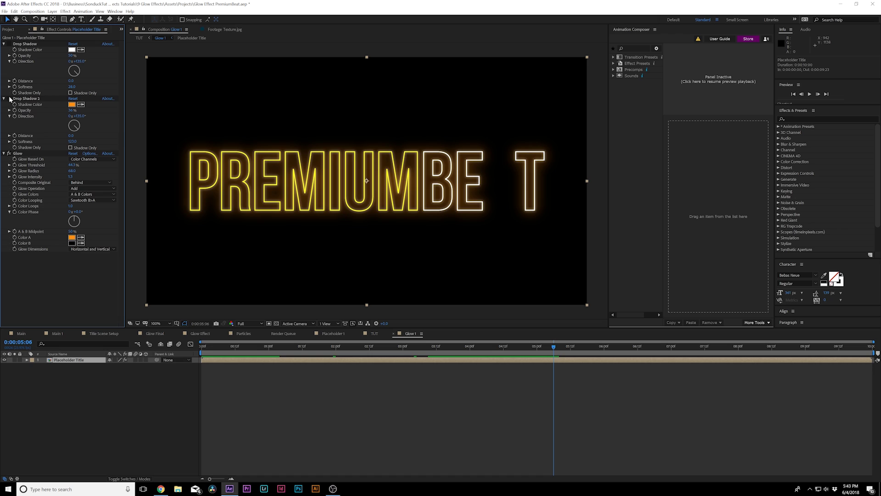
left_click(9, 99)
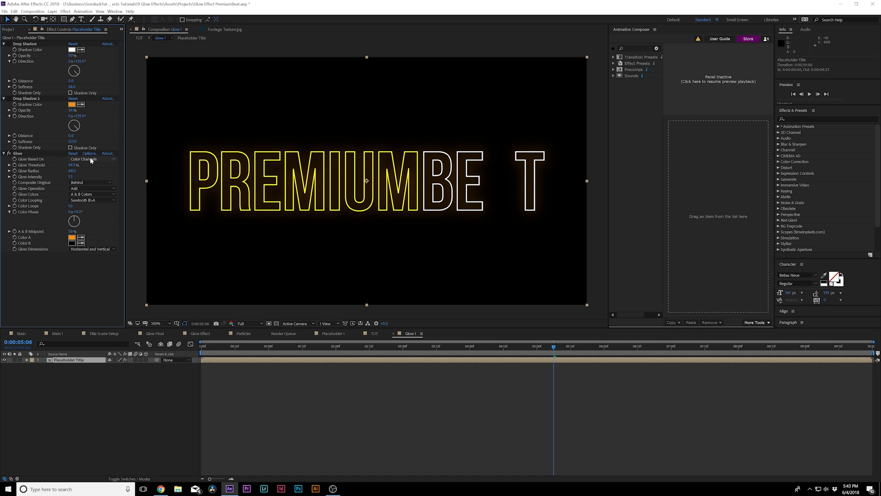
left_click(72, 153)
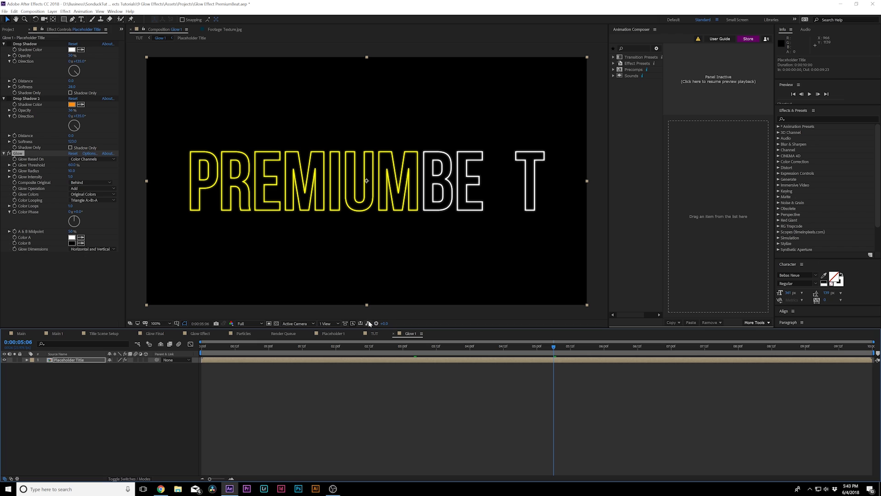
key("ctrl+z")
left_click(375, 334)
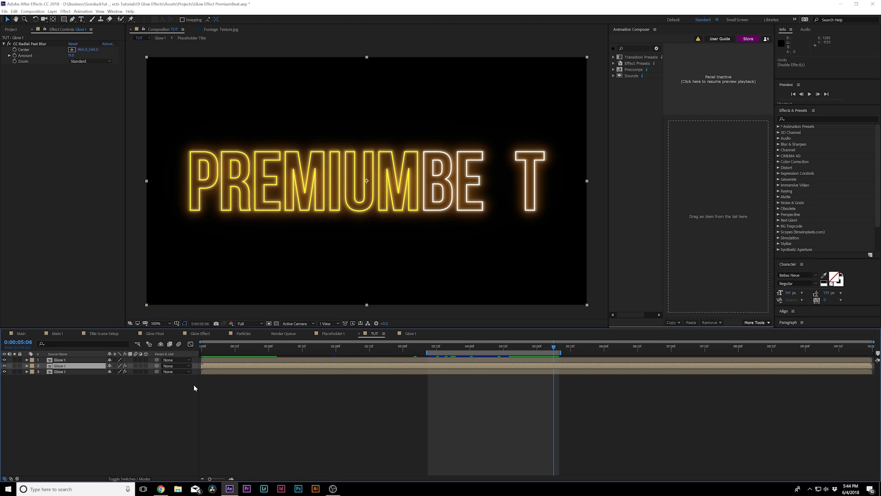
Step: Preview Texture.jpg from the Elements folder and add it as the bottom layer of the TUT composition
left_click(11, 29)
left_click(17, 105)
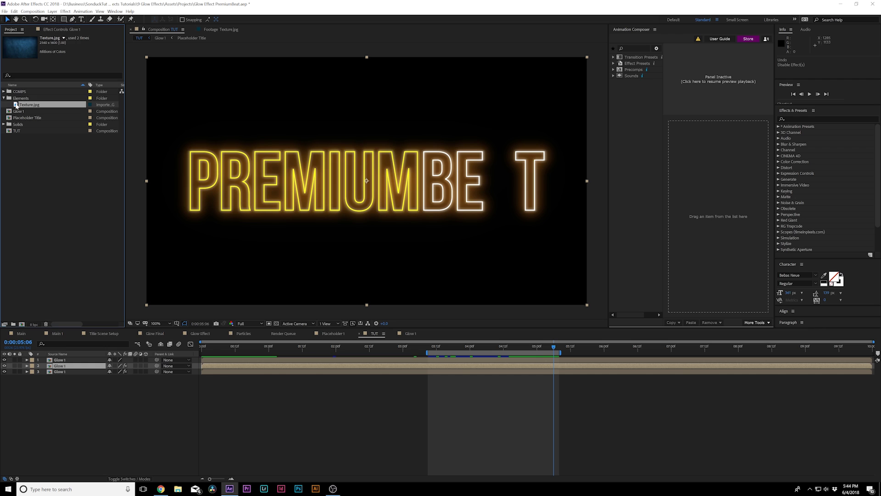
double_click(19, 104)
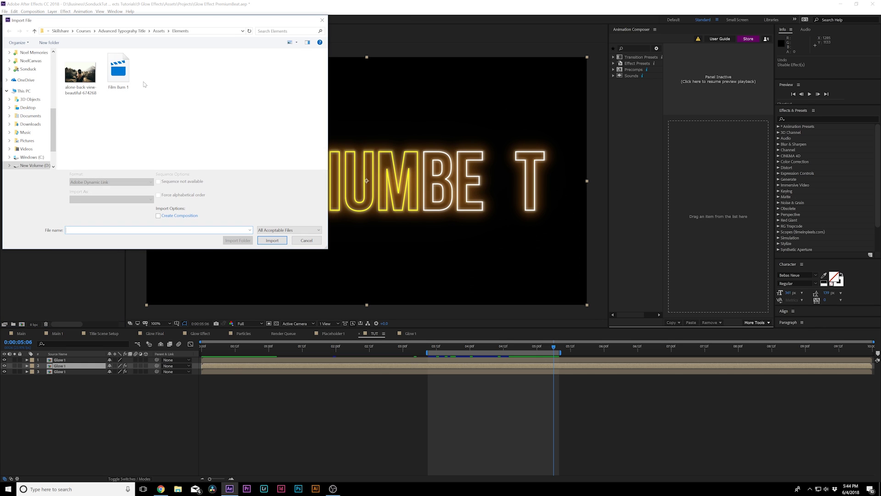
left_click(307, 240)
double_click(28, 105)
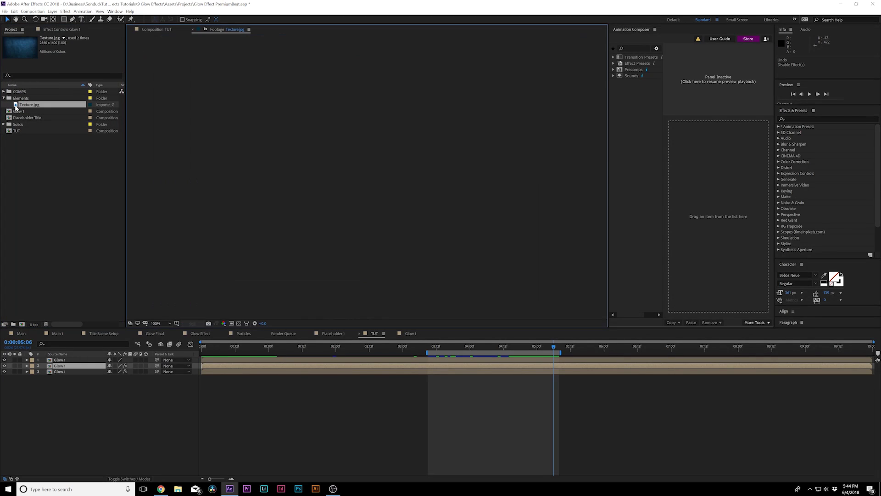
scroll(260, 180, "down", 2)
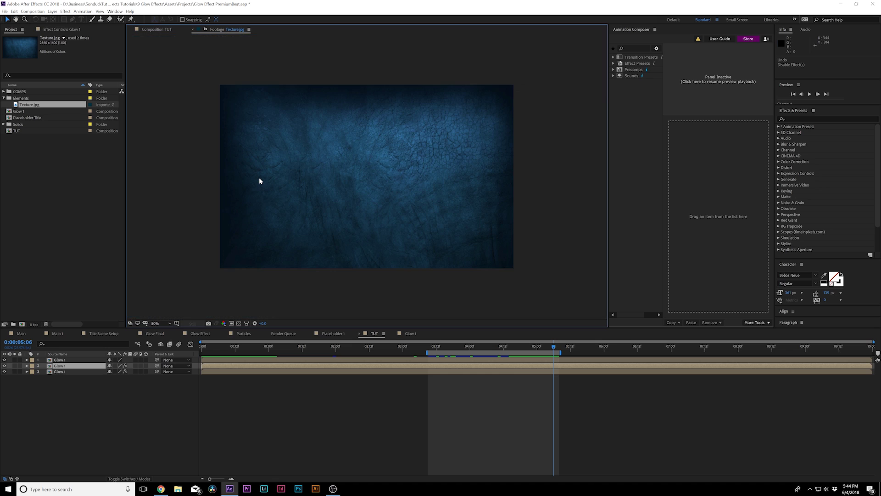
left_click(200, 30)
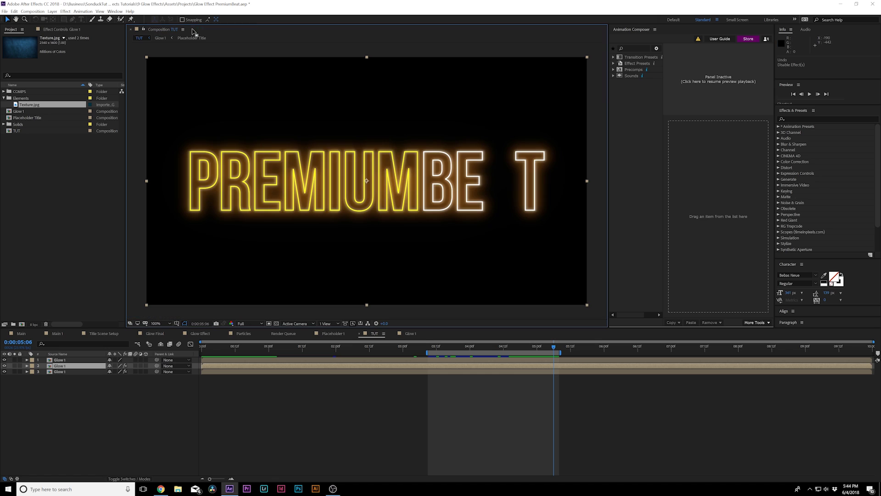
left_click_drag(21, 131, 115, 393)
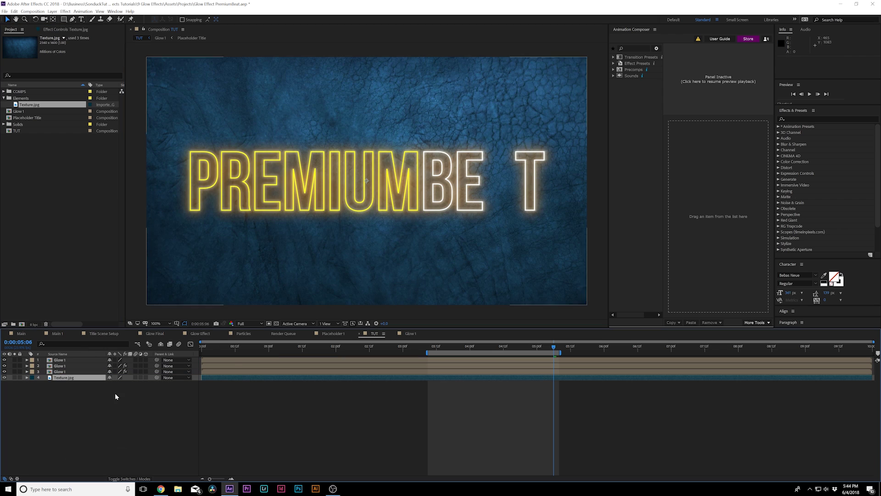
Step: Make the Texture.jpg layer 3D, rotate it about its X axis until it lies flat, and lower it beneath the title
left_click(146, 377)
key("r")
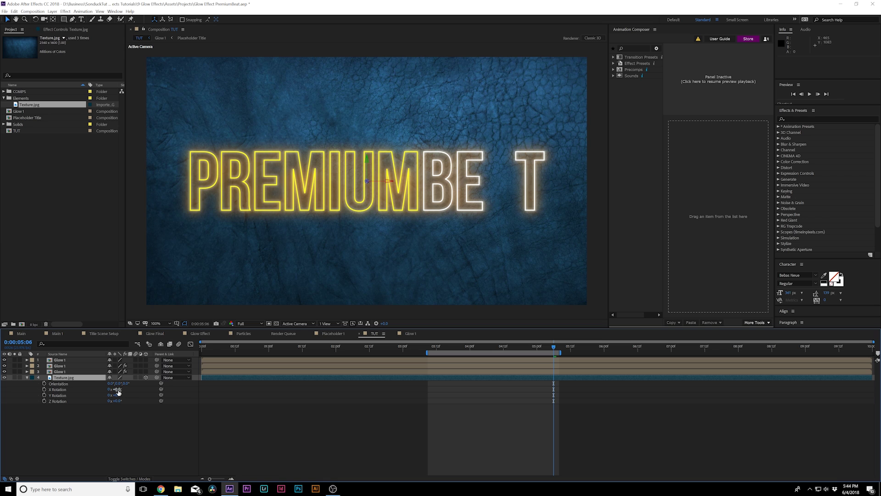
left_click_drag(114, 389, 223, 392)
key("p")
Step: Scale up the flat Texture.jpg layer and reposition it as a floor whose far edge passes behind the lower part of the title
key("s")
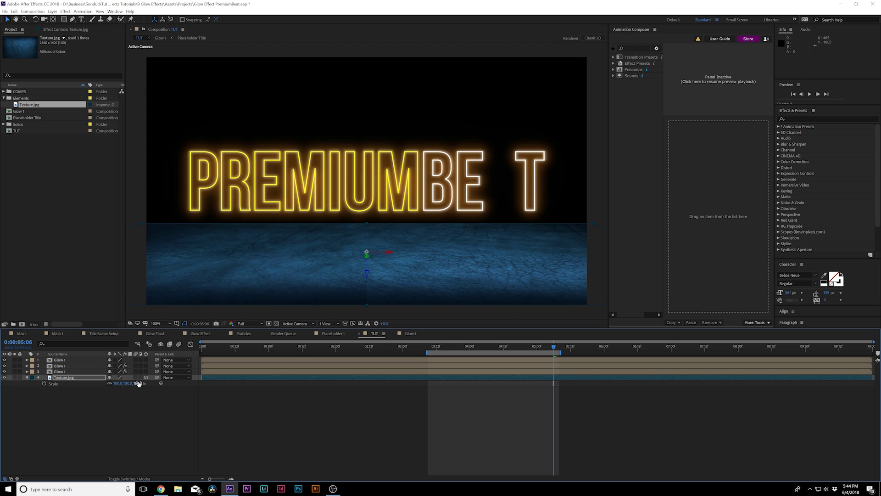
left_click_drag(117, 383, 685, 390)
key("p")
key("ctrl+z")
Step: Pre-compose the Texture.jpg layer as Floor and hide the resulting layer
left_click(66, 377)
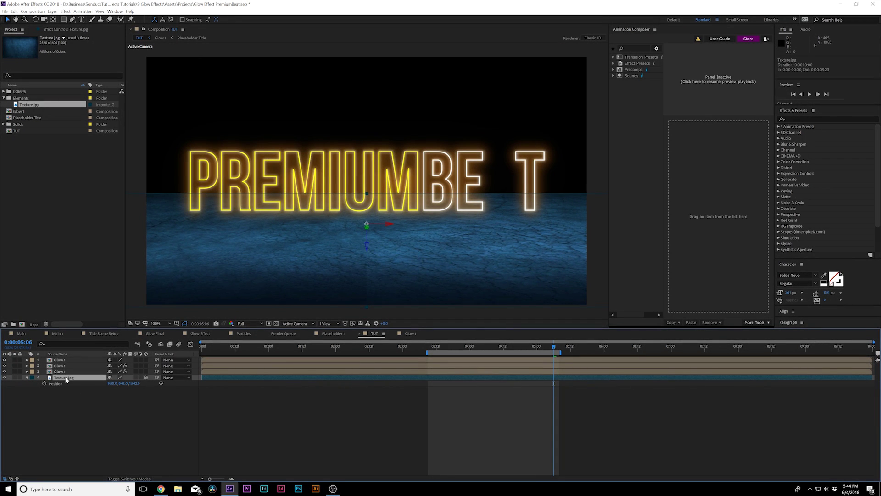
key("ctrl+shift+c")
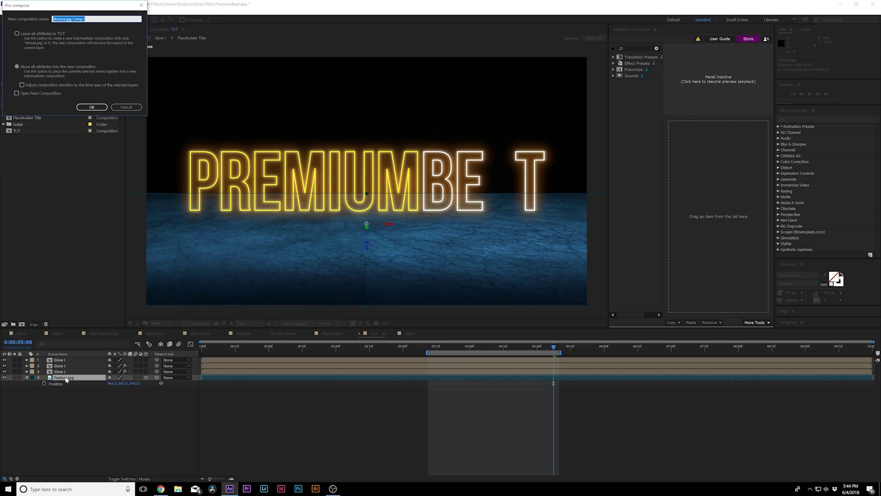
type("P")
type("loor")
key("Return")
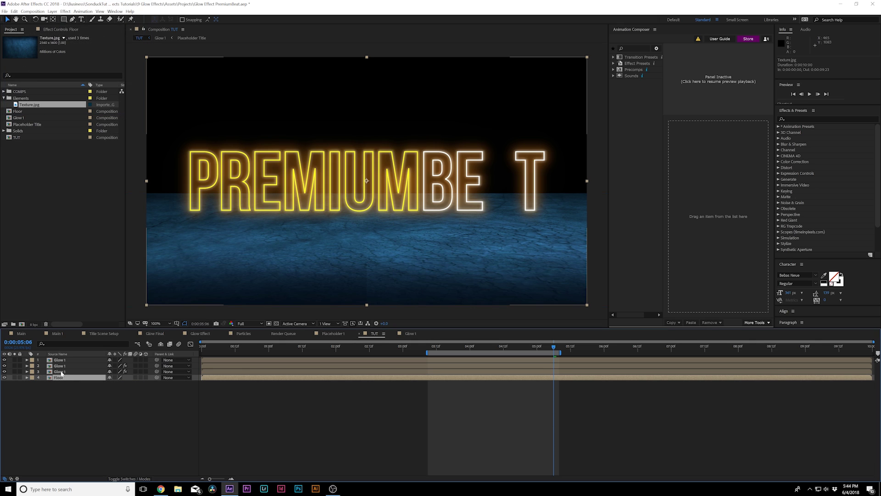
left_click(4, 377)
left_click(94, 413)
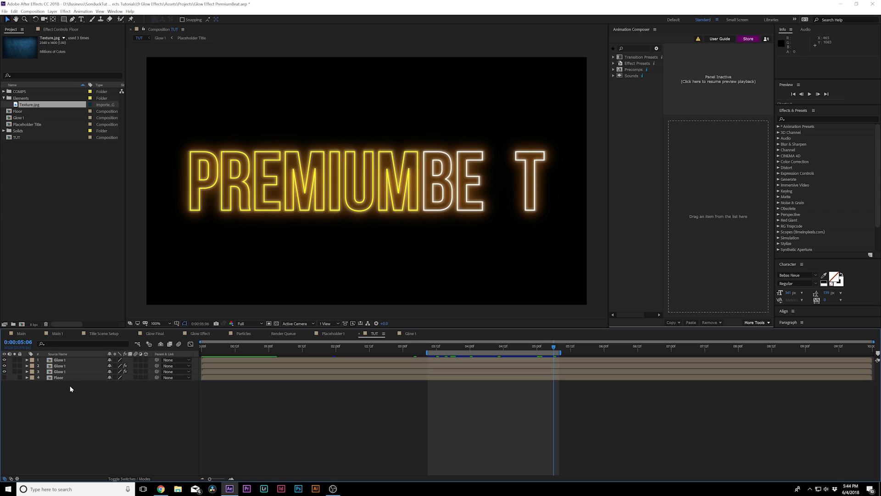
Step: Pre-compose the three Glow 1 layers together as Glow Final
left_click(57, 360)
left_click(57, 372, "shift")
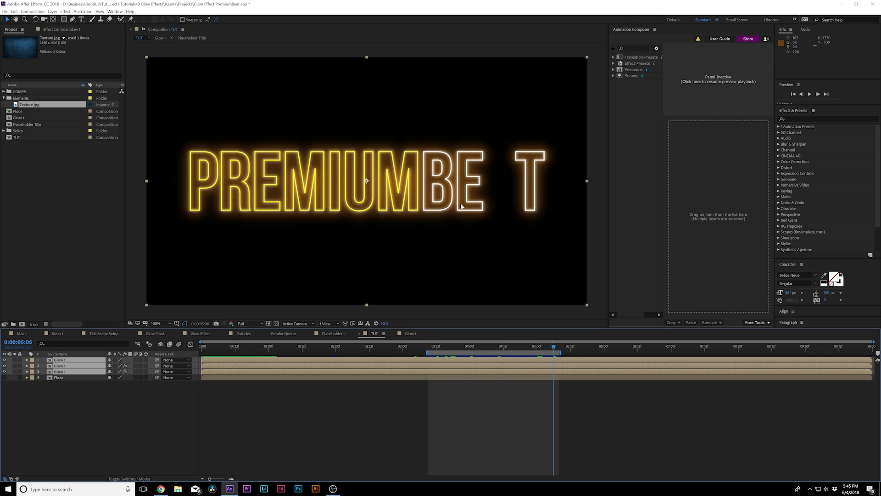
key("ctrl+shift+c")
type("GF")
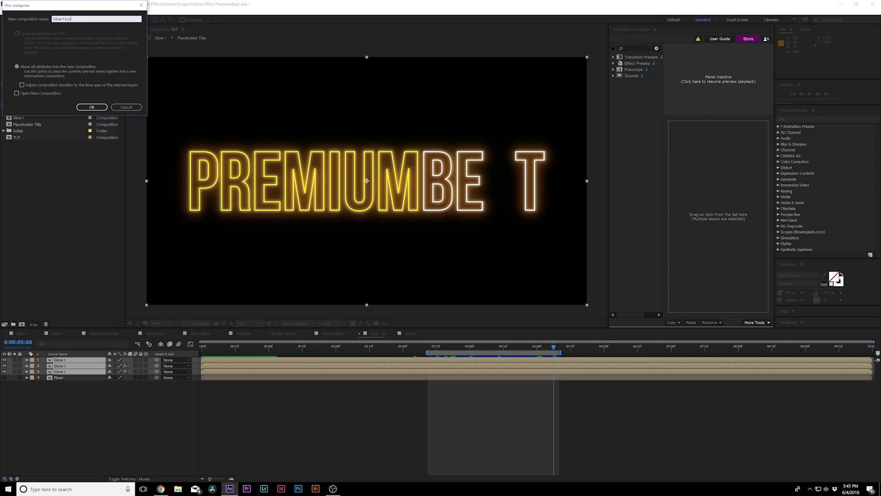
key("Return")
Step: Add an adjustment layer and duplicate Glow Final so that one copy sits above the adjustment layer and one below it
left_click(52, 11)
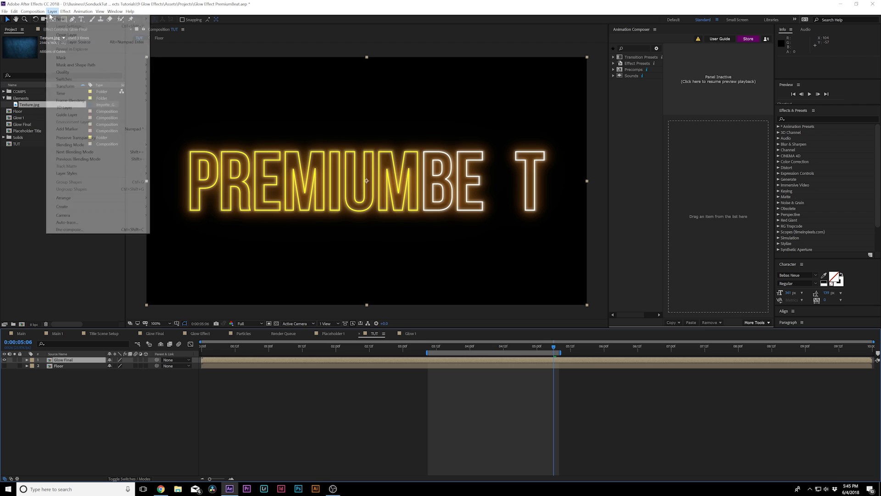
mouse_move(62, 19)
left_click(193, 61)
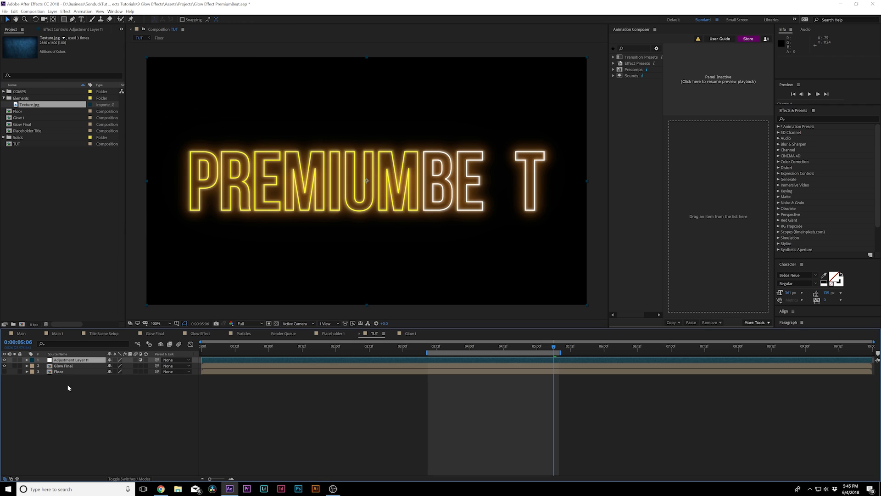
left_click_drag(64, 361, 68, 359)
left_click(64, 366)
key("ctrl+d")
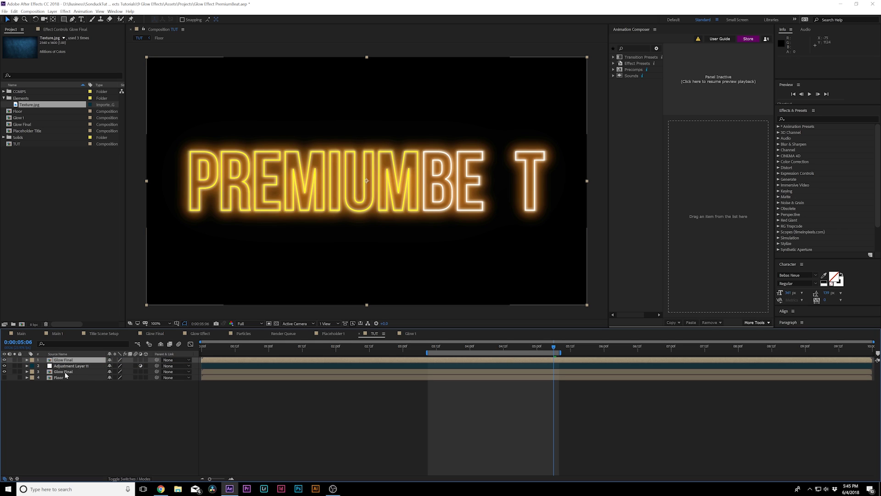
Step: Flip the lower Glow Final copy vertically and move it 280 px down to mirror the title as a reflection
left_click(67, 372)
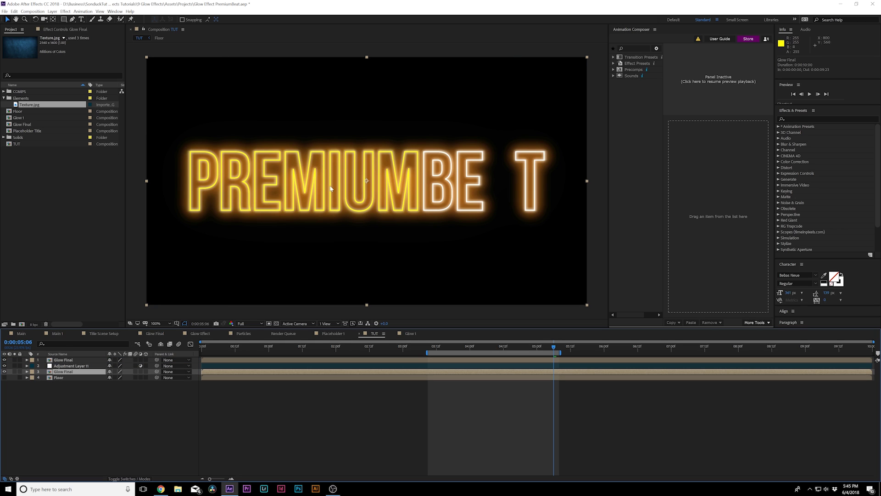
left_click(54, 12)
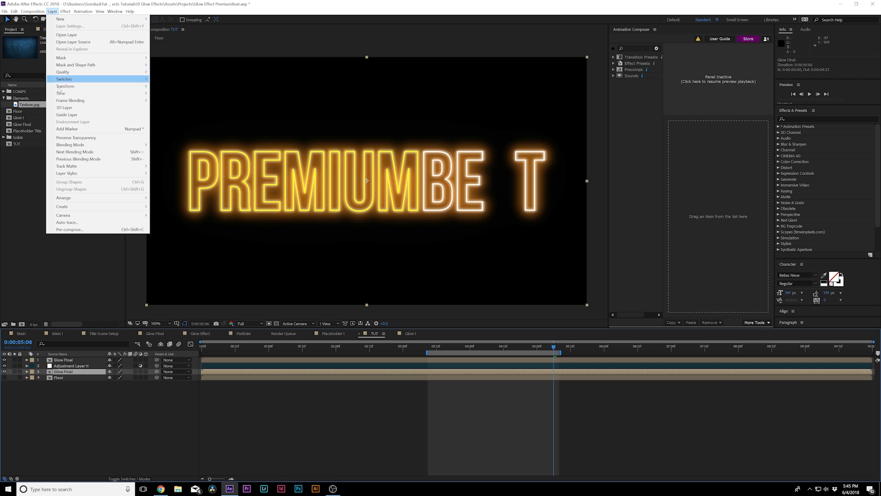
mouse_move(64, 86)
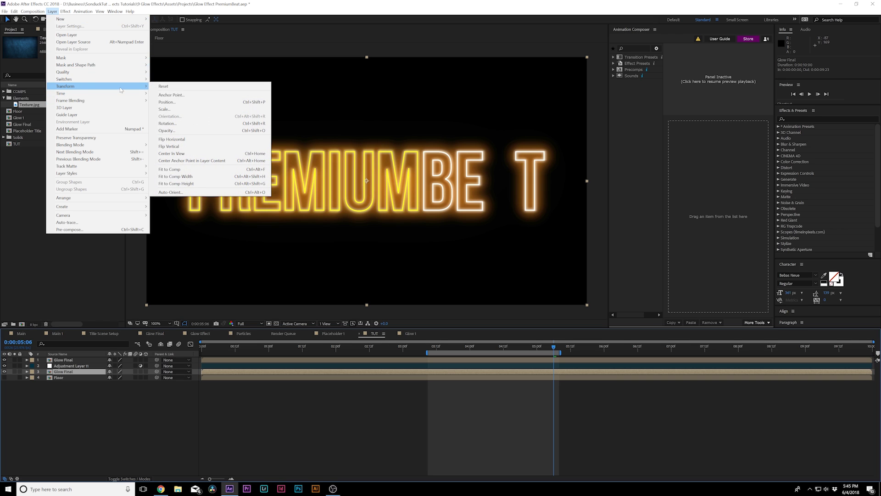
left_click(189, 146)
left_click_drag(332, 252, 332, 262)
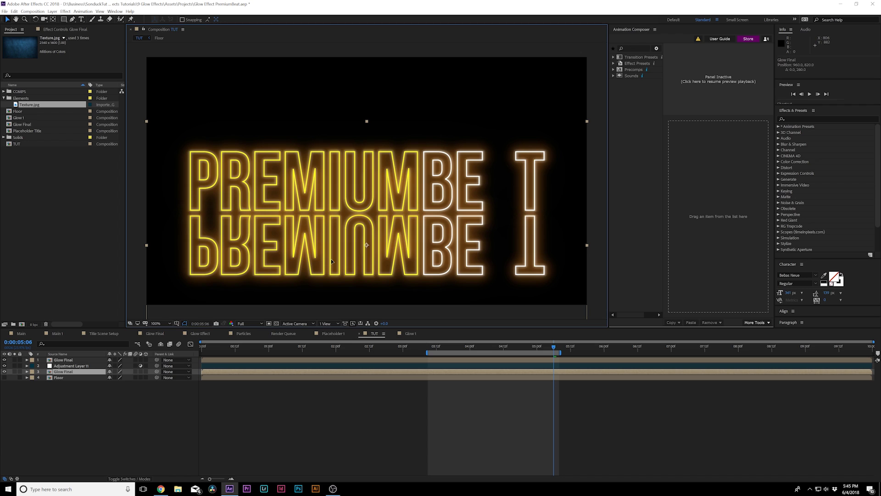
Step: Apply Compound Blur to the adjustment layer with Floor as the blur layer, raise the maximum blur, and enable Invert Blur
left_click(65, 366)
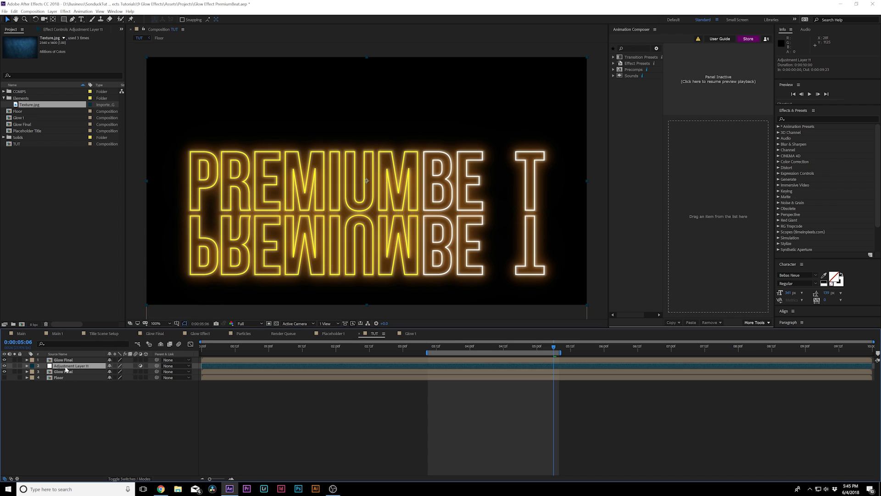
left_click(65, 11)
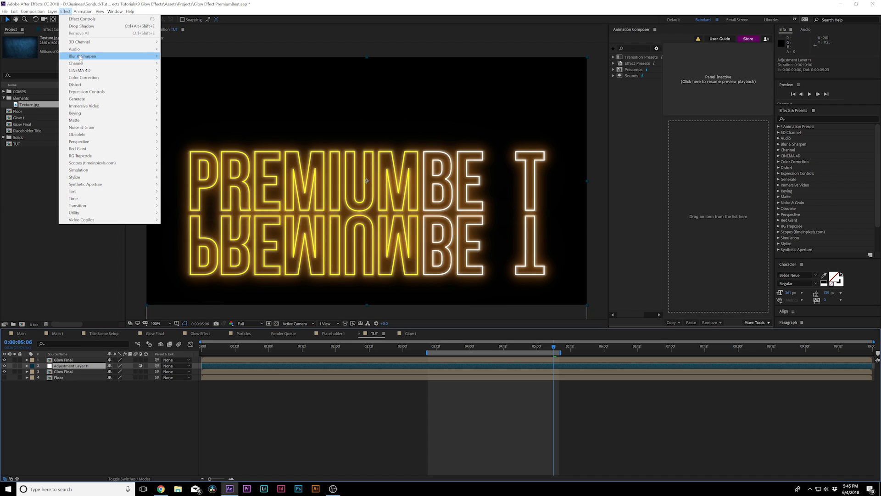
mouse_move(81, 56)
left_click(188, 113)
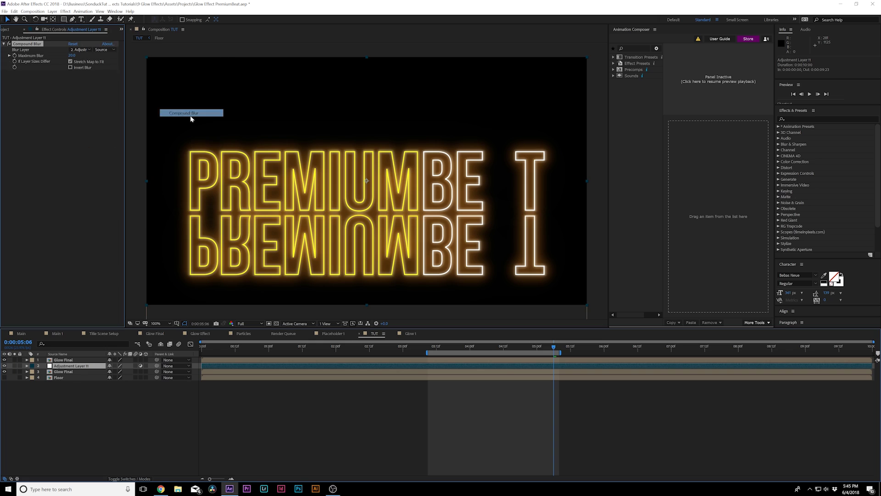
left_click(80, 50)
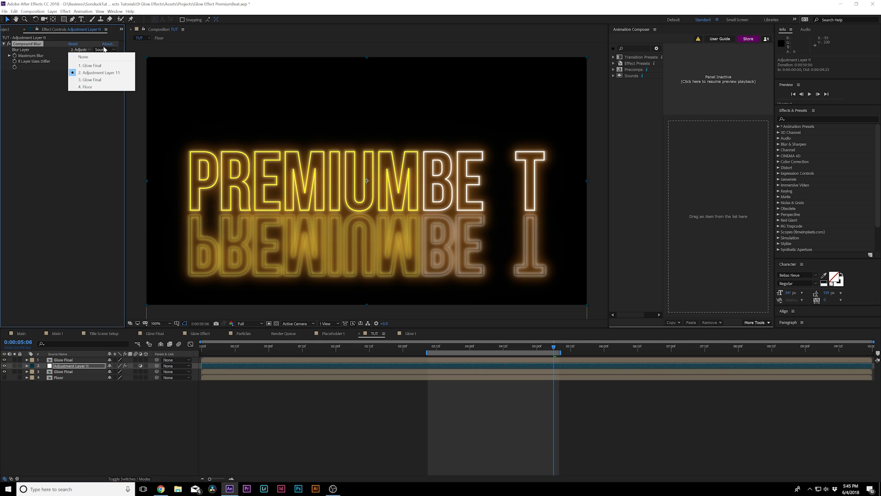
left_click(97, 87)
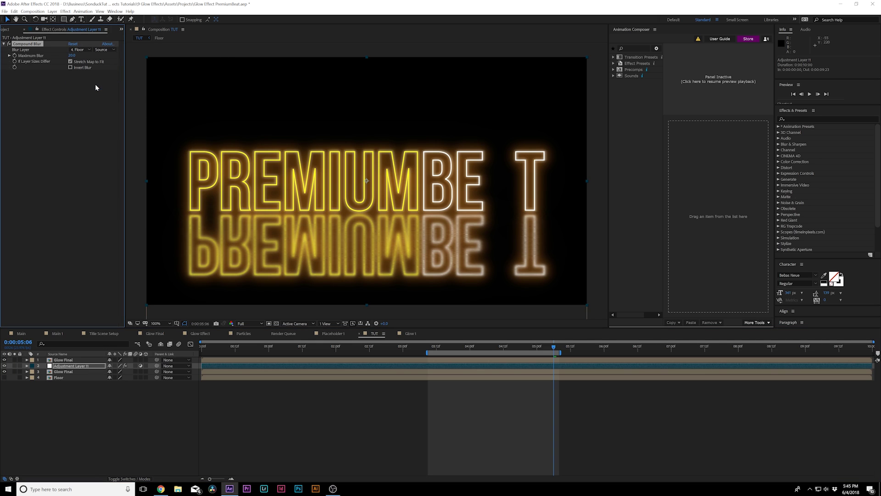
mouse_move(71, 55)
left_mouse_down()
mouse_move(110, 59)
mouse_move(47, 61)
mouse_move(77, 61)
left_mouse_up()
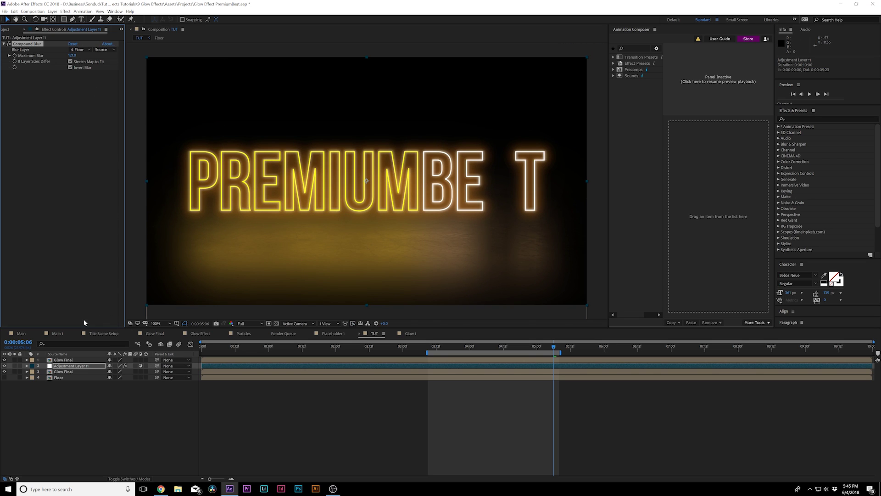
Step: Go to an earlier frame around 0:00:04:02 and readjust the maximum blur of the Compound Blur for a less diffuse reflection
left_click(93, 401)
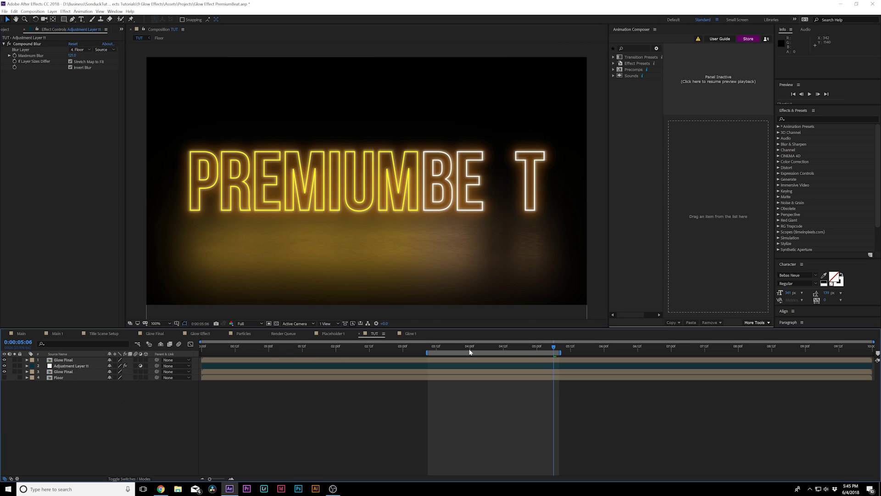
left_click_drag(469, 349, 492, 345)
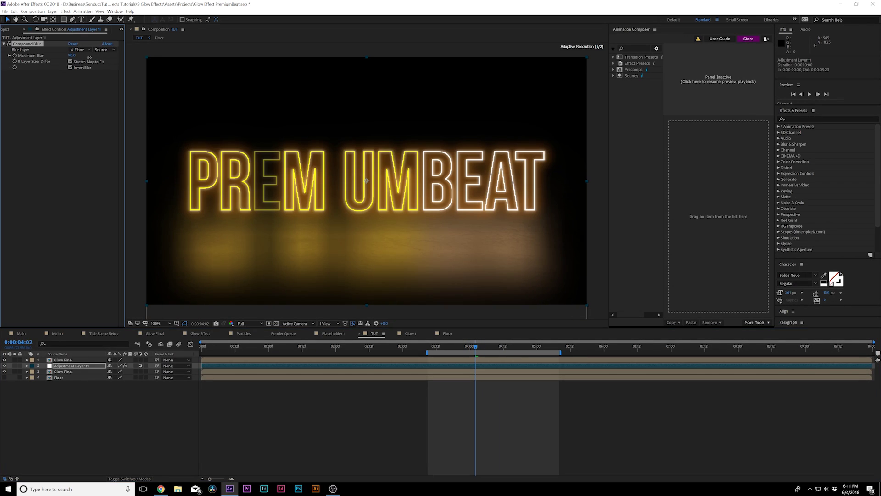
left_click_drag(90, 57, 78, 58)
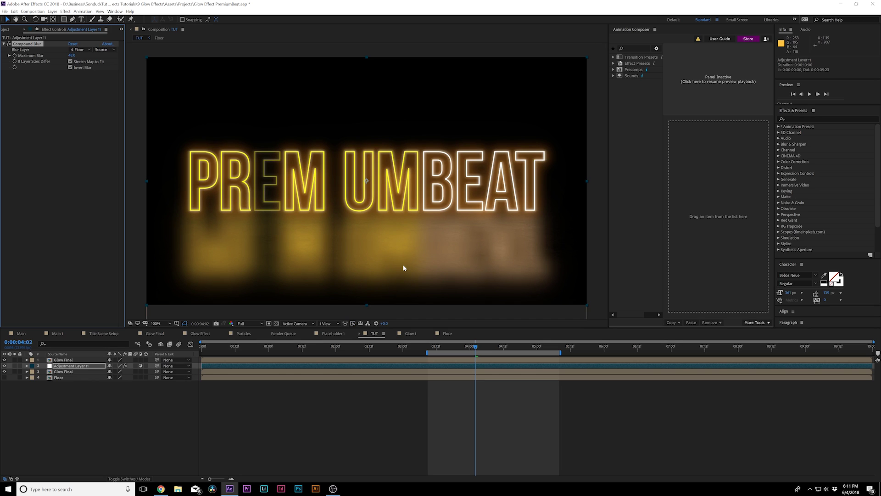
Step: In the Floor composition, add Curves to Texture.jpg and raise the curve strongly to brighten it, checking the reflection in TUT
double_click(59, 375)
left_click(66, 11)
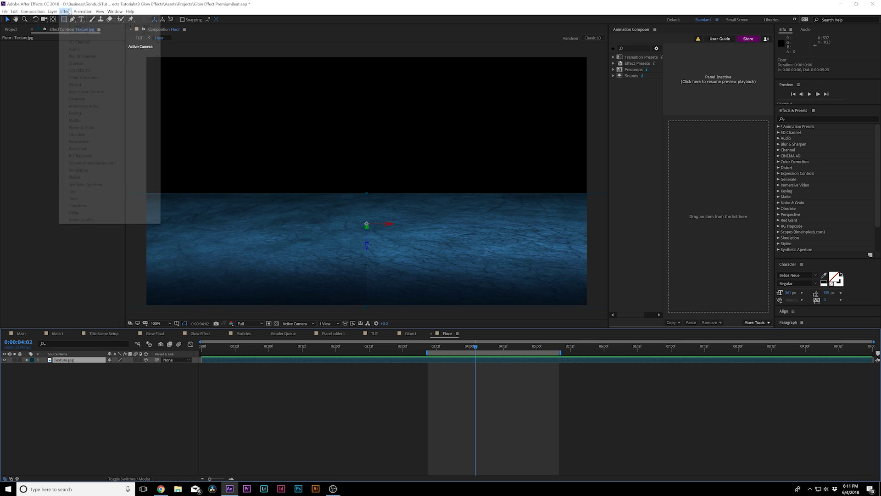
mouse_move(87, 77)
left_click(179, 206)
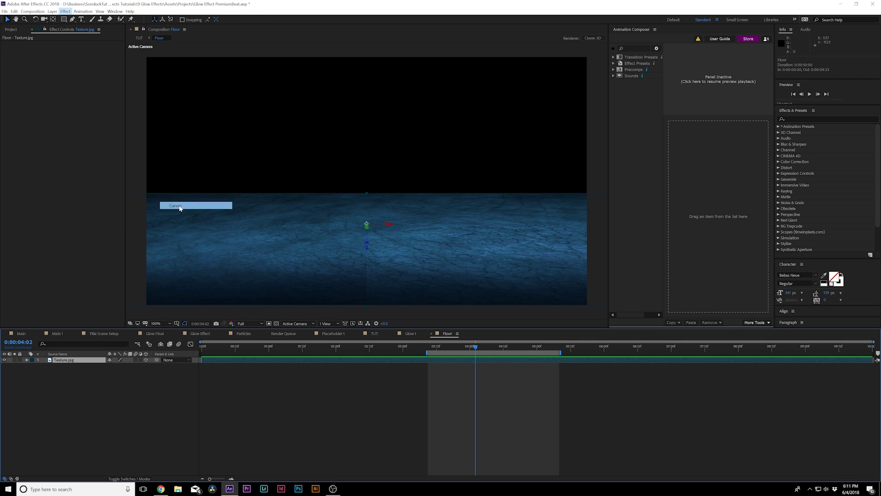
left_click_drag(58, 114, 38, 101)
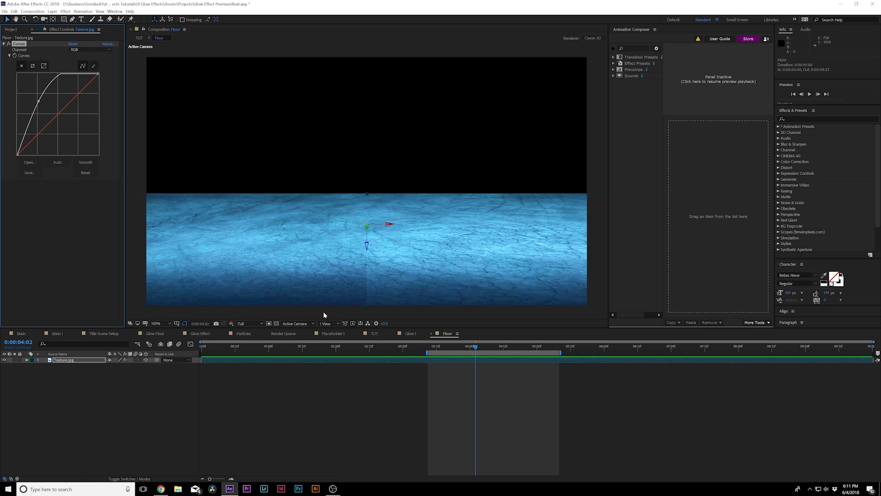
left_click(373, 334)
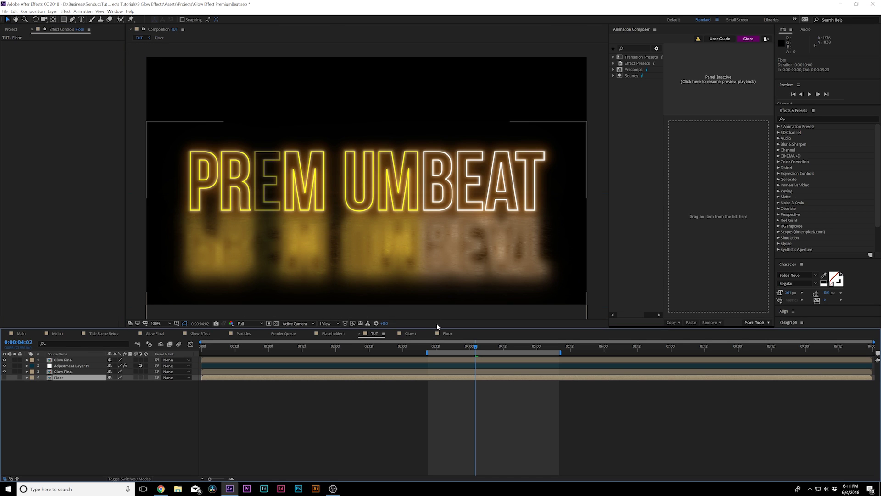
left_click(445, 334)
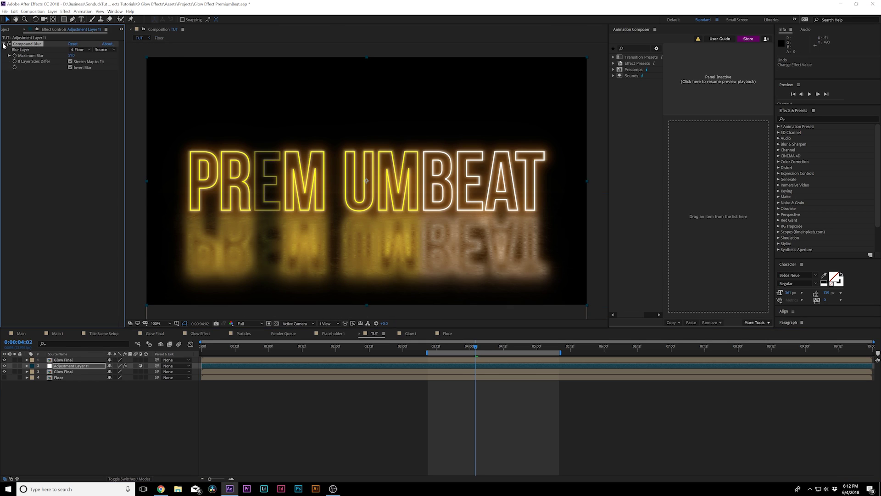
Step: Add a new adjustment layer at the top of TUT and apply Curves with the shadows pulled down slightly
left_click(70, 411)
left_click(53, 11)
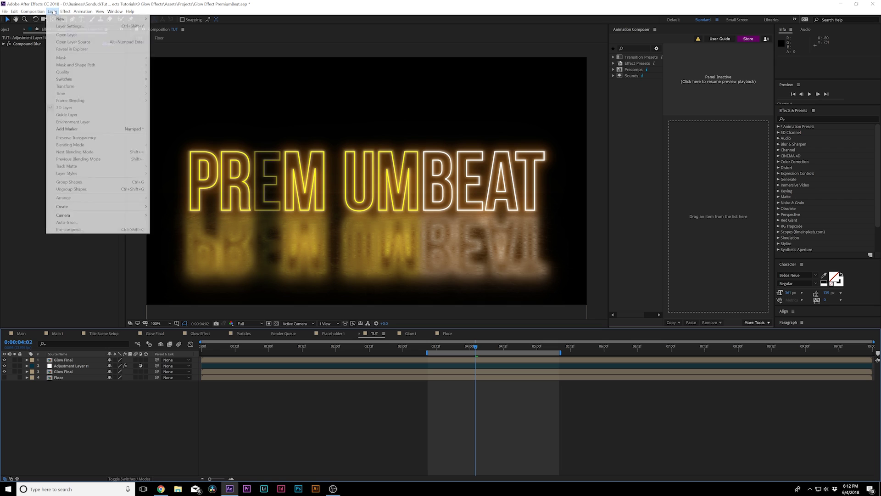
mouse_move(92, 19)
left_click(174, 61)
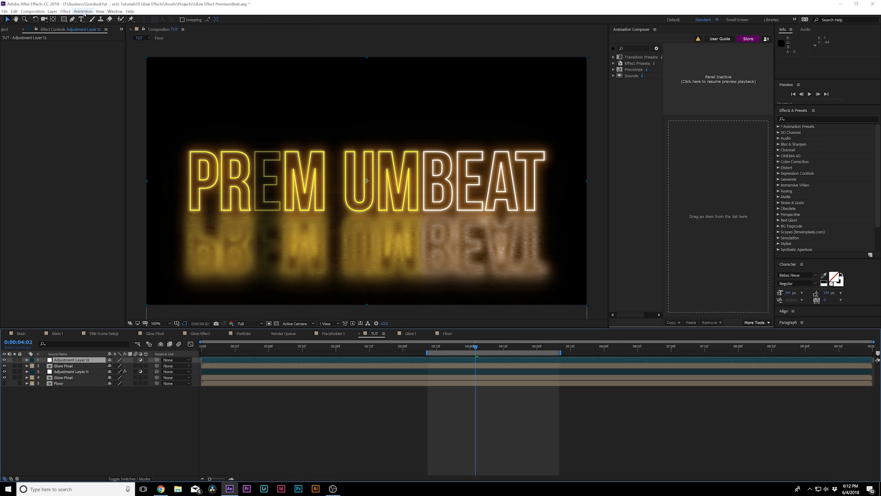
left_click(65, 11)
mouse_move(91, 78)
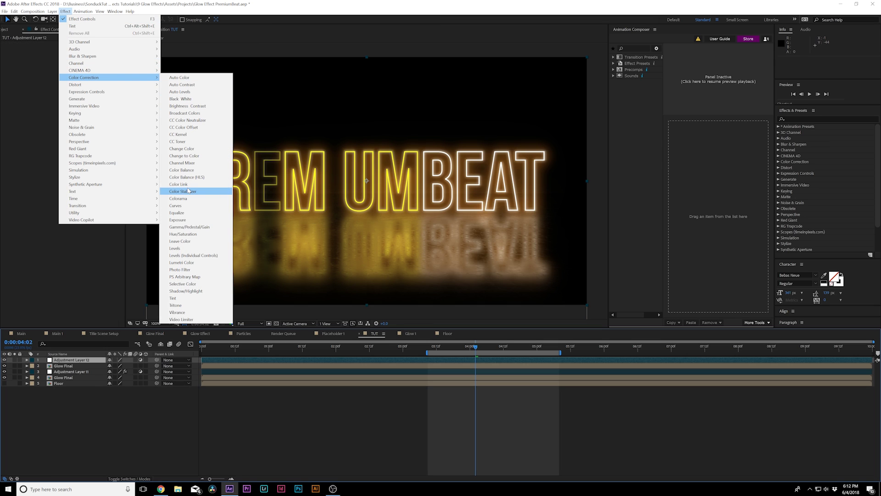
left_click(181, 205)
left_click_drag(38, 137, 40, 139)
left_click_drag(79, 97, 76, 100)
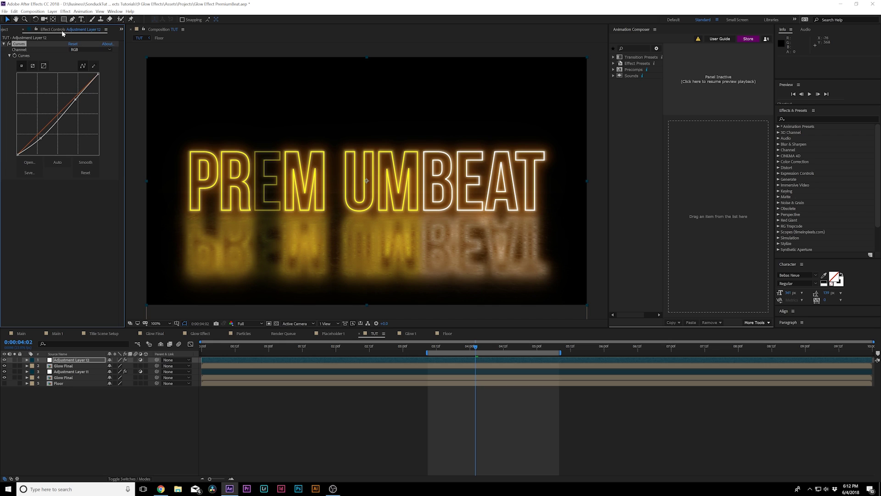
Step: Add Hue/Saturation to the top adjustment layer with the master saturation raised to about 60, and scrub the timeline to preview the title
left_click(65, 11)
mouse_move(83, 78)
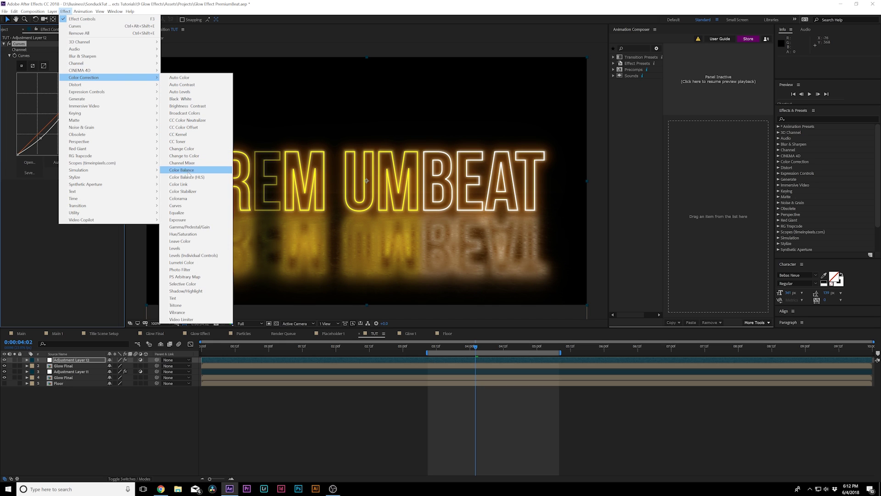
left_click(184, 234)
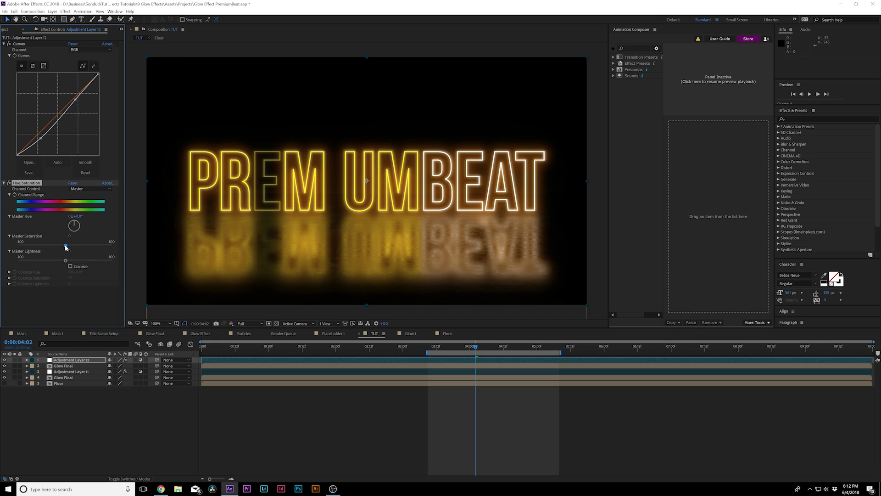
left_click_drag(65, 245, 98, 245)
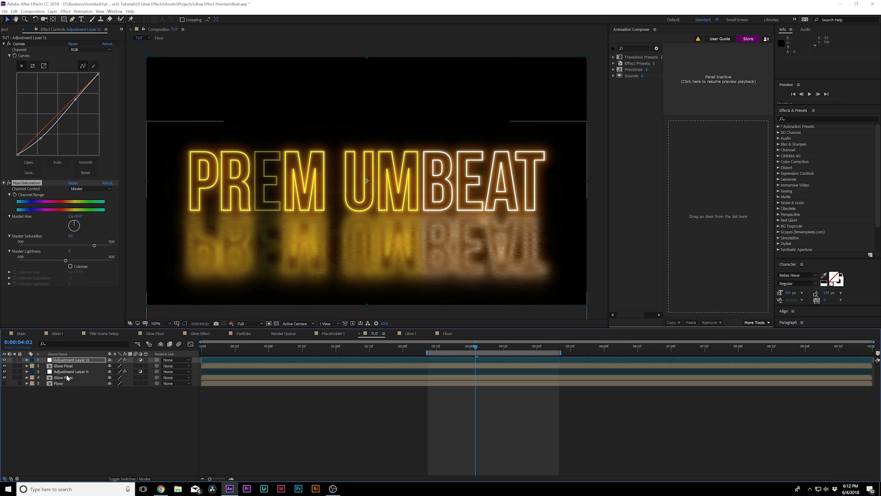
left_click(172, 411)
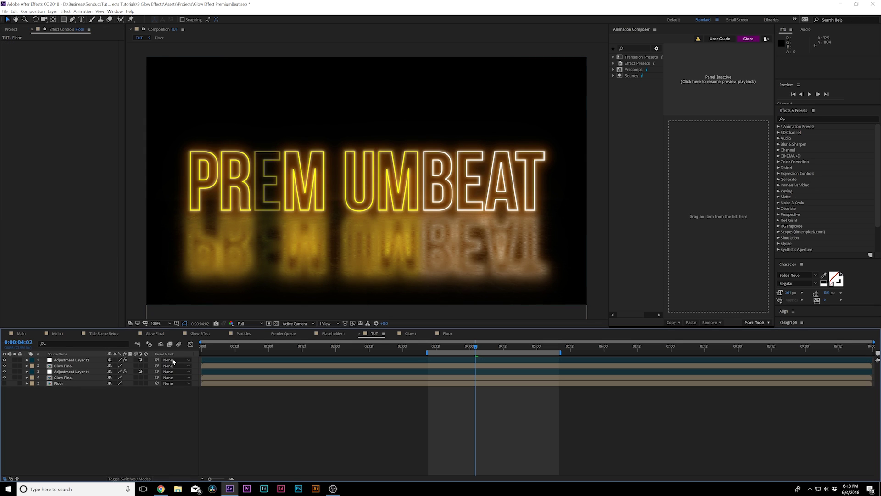
left_click_drag(447, 346, 507, 354)
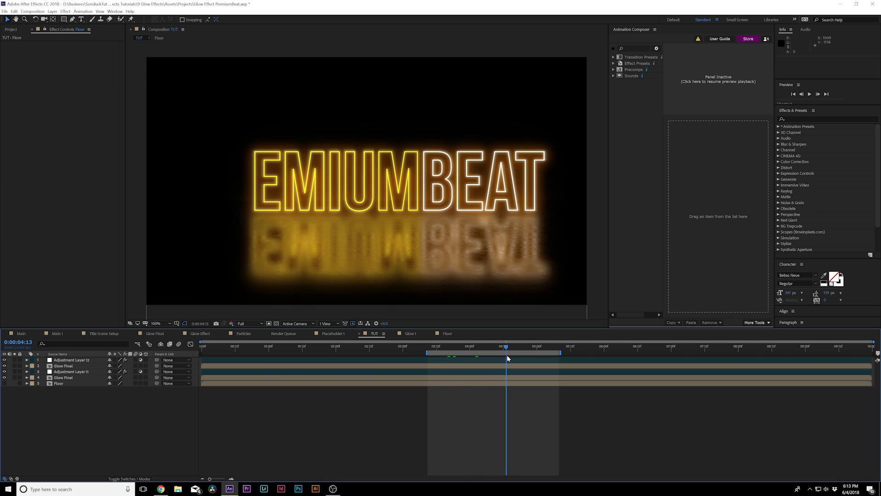